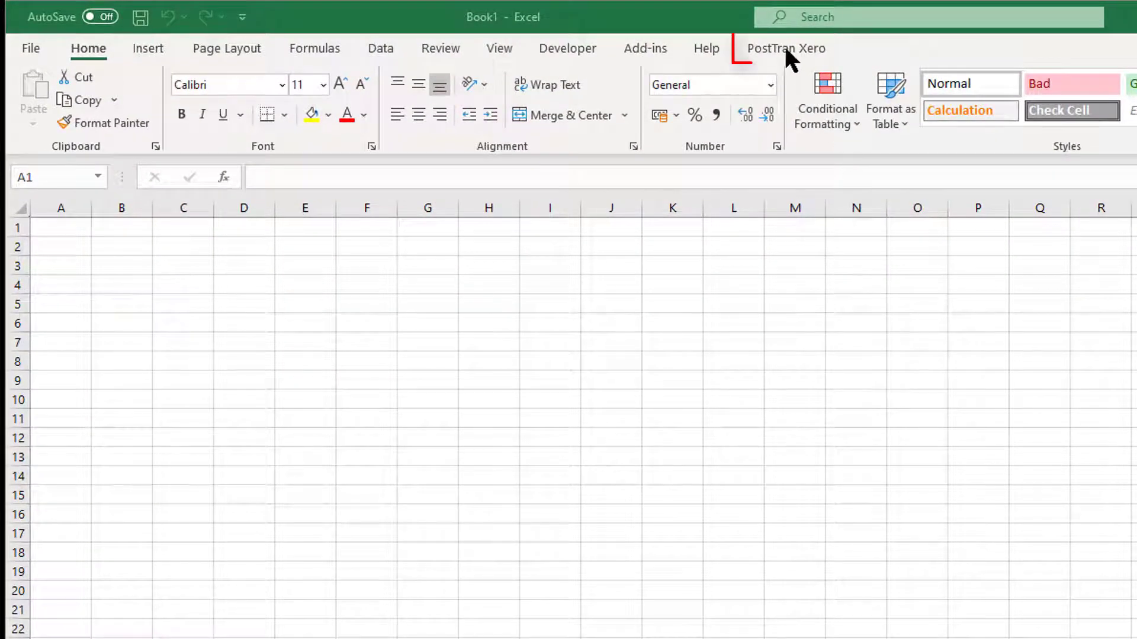
# - From the PostTran Xero examples list, select 'Import and Match Sales Receipts/Payments from CSV file'
pyautogui.click(786, 50)
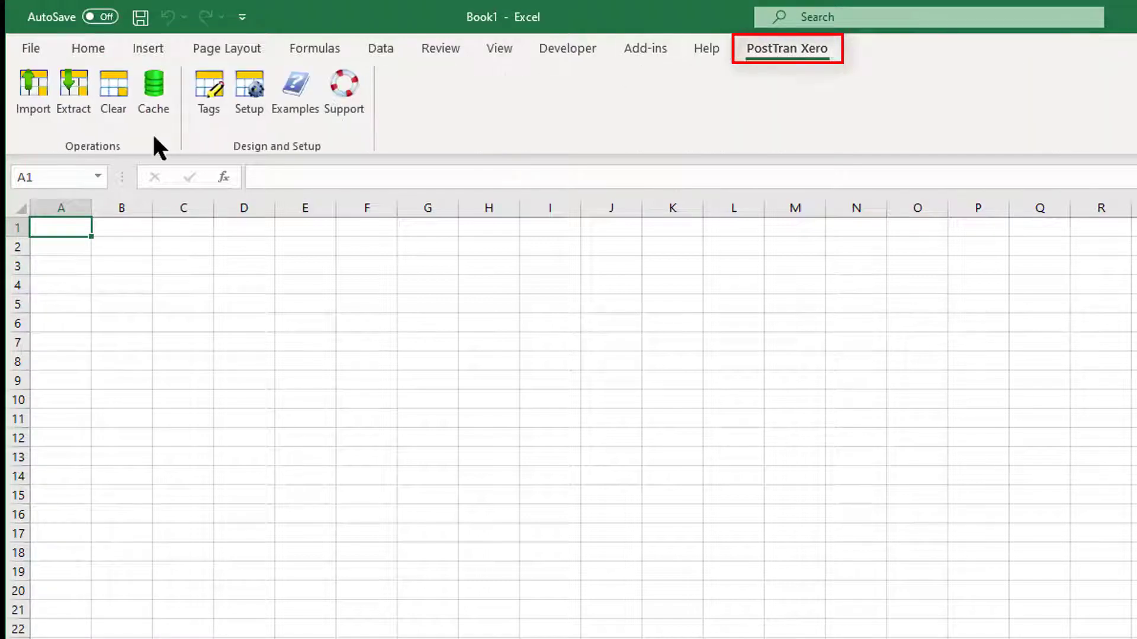
pyautogui.click(290, 107)
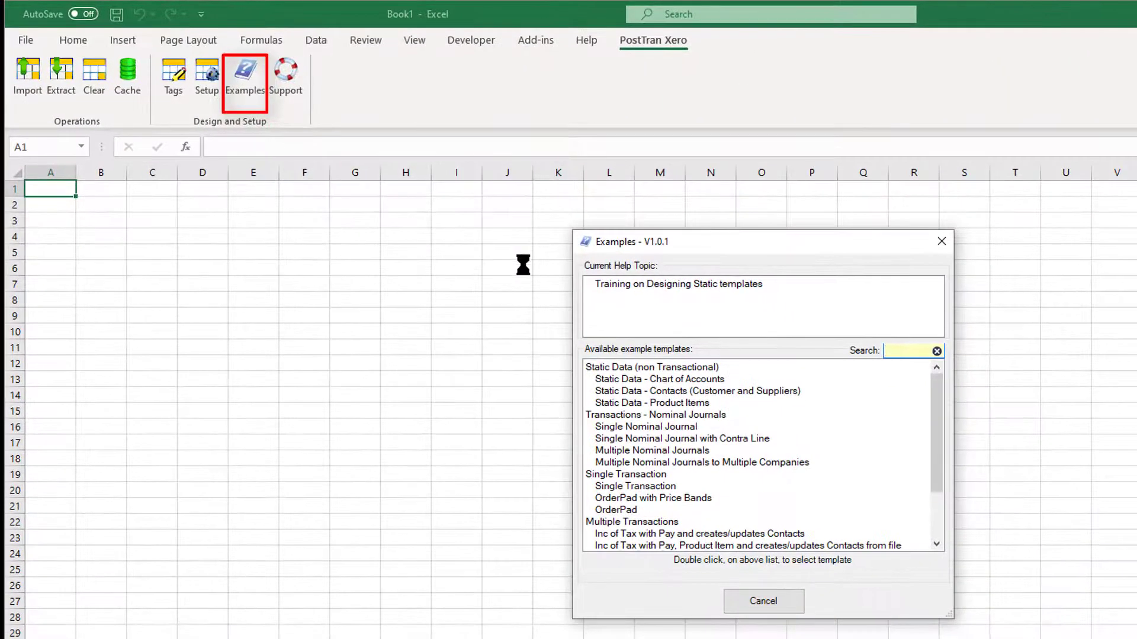
pyautogui.moveTo(939, 477); pyautogui.dragTo(935, 528)
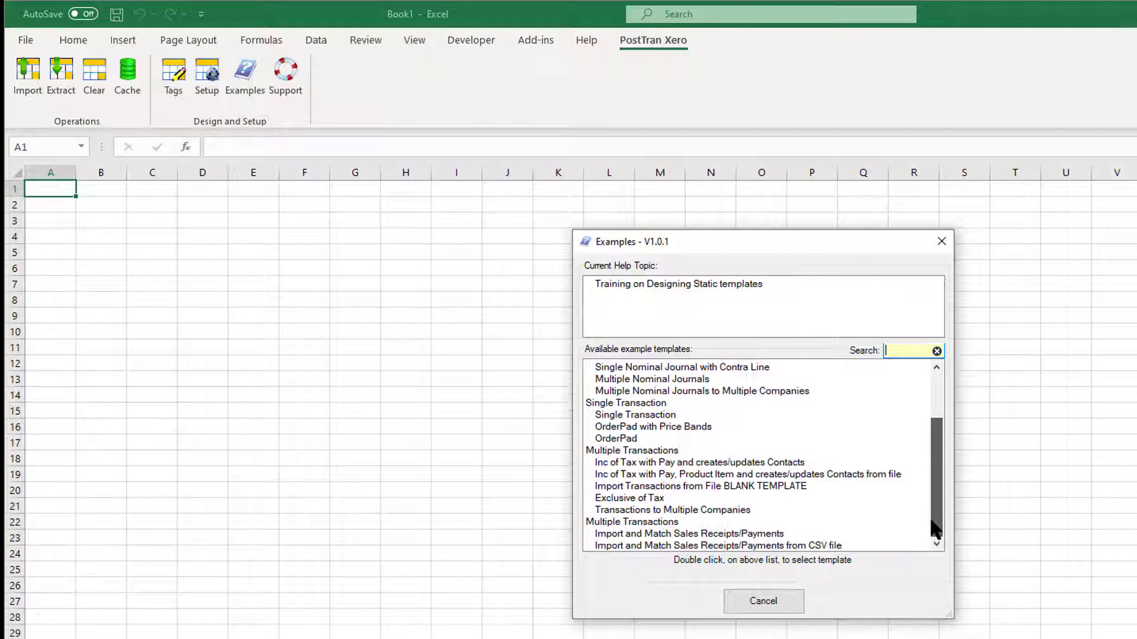
pyautogui.click(684, 546)
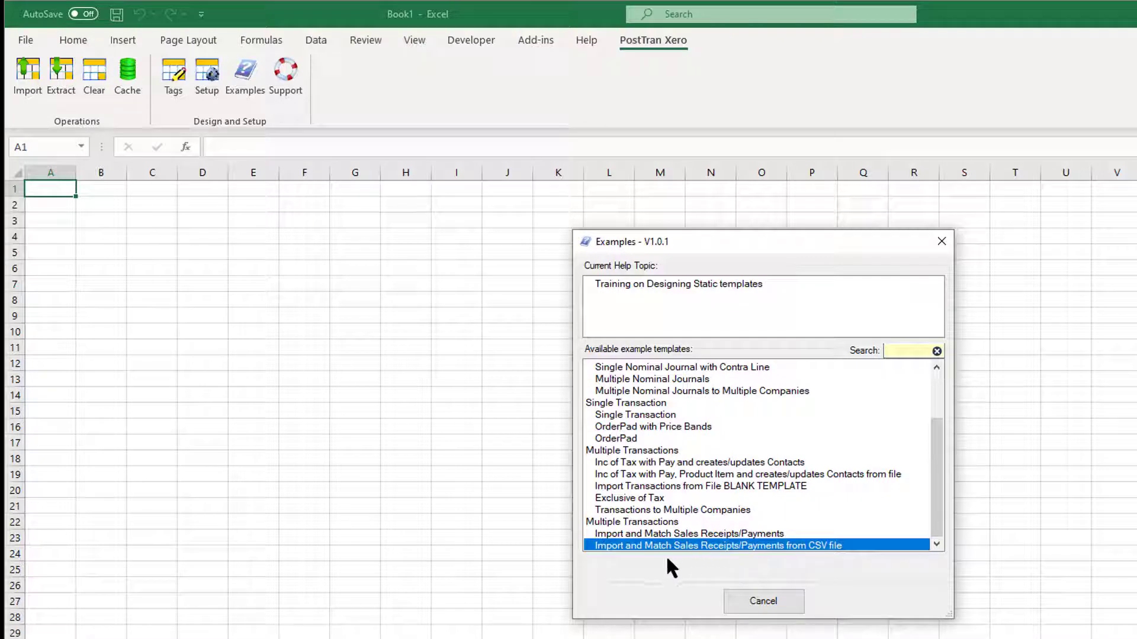
# - Open the xeroTransReceipts.xlsx template, move its window to the top, and switch to Xero
pyautogui.doubleClick(794, 546)
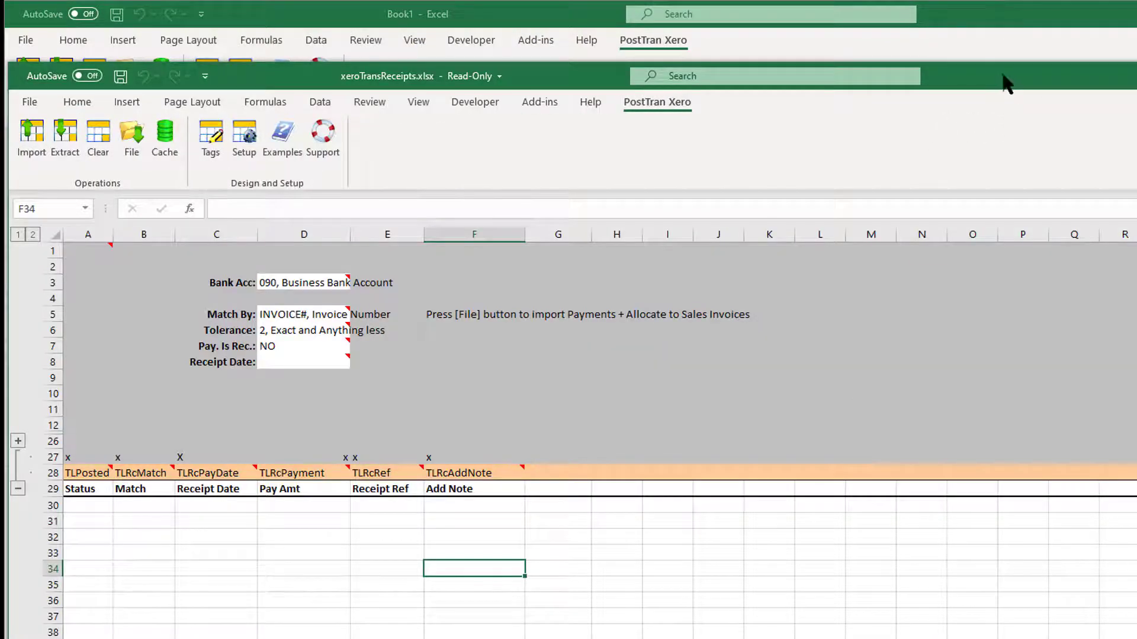
pyautogui.moveTo(1007, 83); pyautogui.dragTo(998, 25)
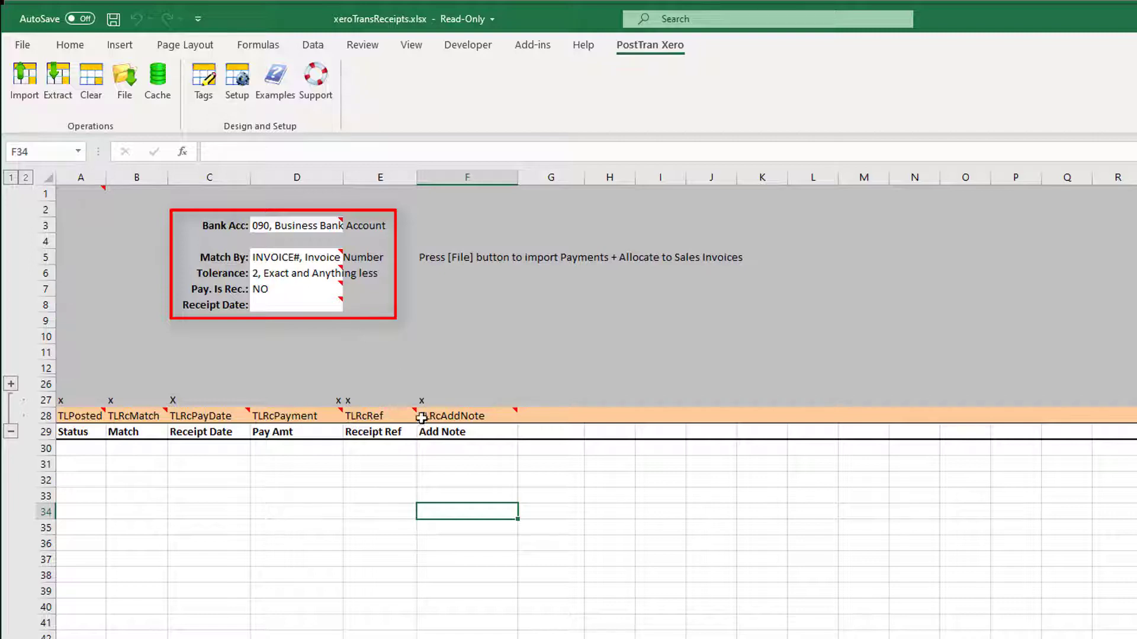
pyautogui.hotkey('alt', 'Tab')
pyautogui.hotkey('alt', 'Tab')
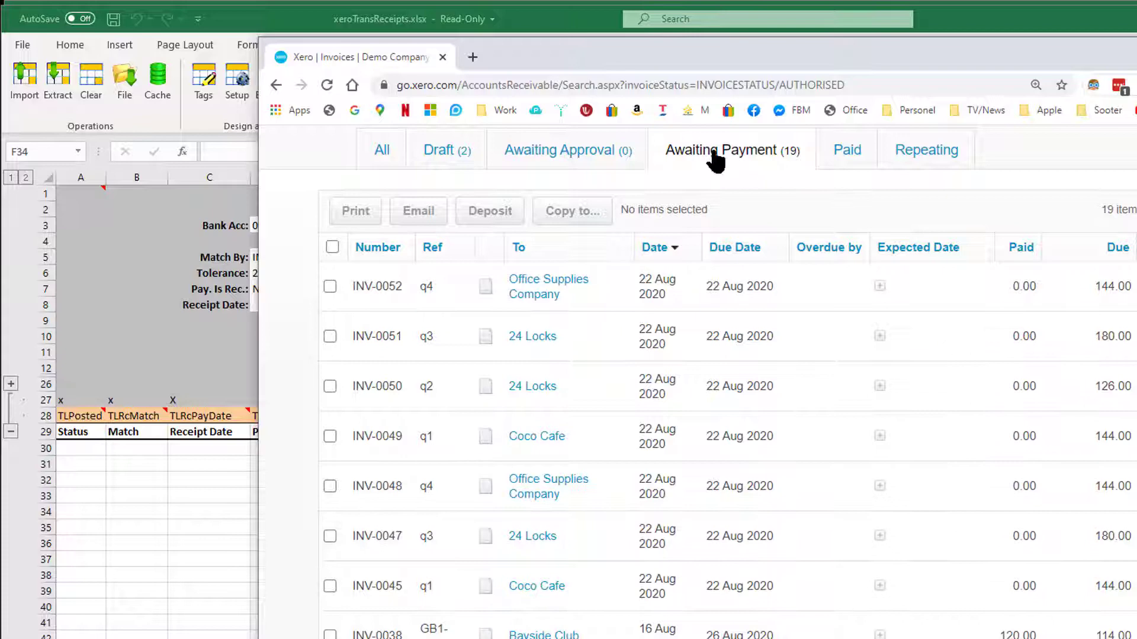
# - Return to Excel and show the Create Test Data sheet with Example_INV1 to Example_INV8
pyautogui.hotkey('alt', 'Tab')
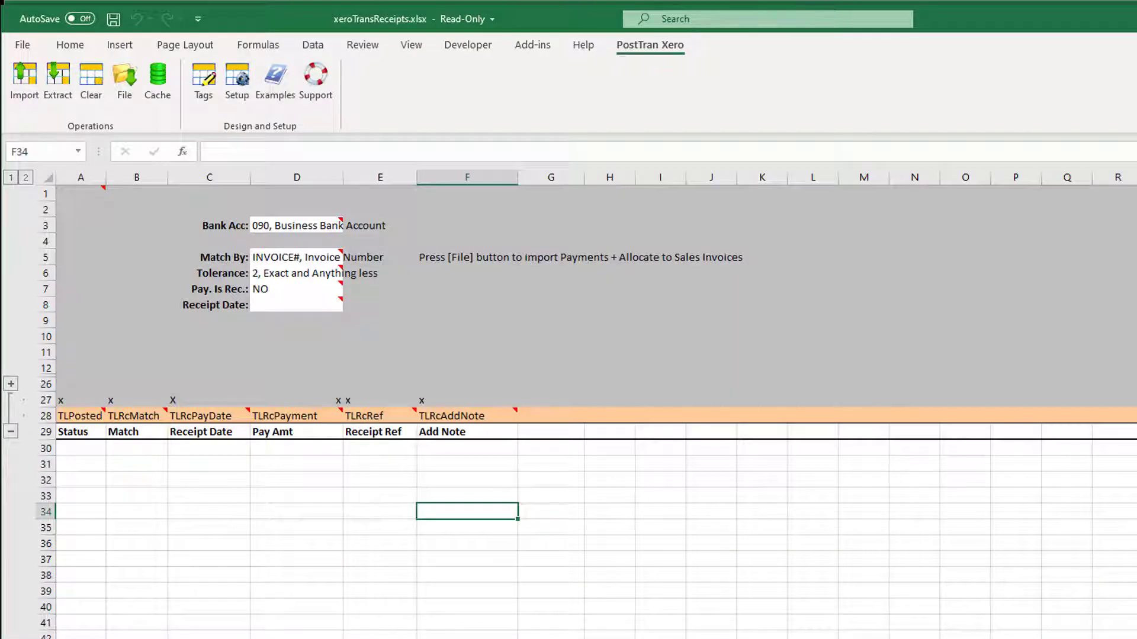
pyautogui.hotkey('ctrl', 'pagedown')
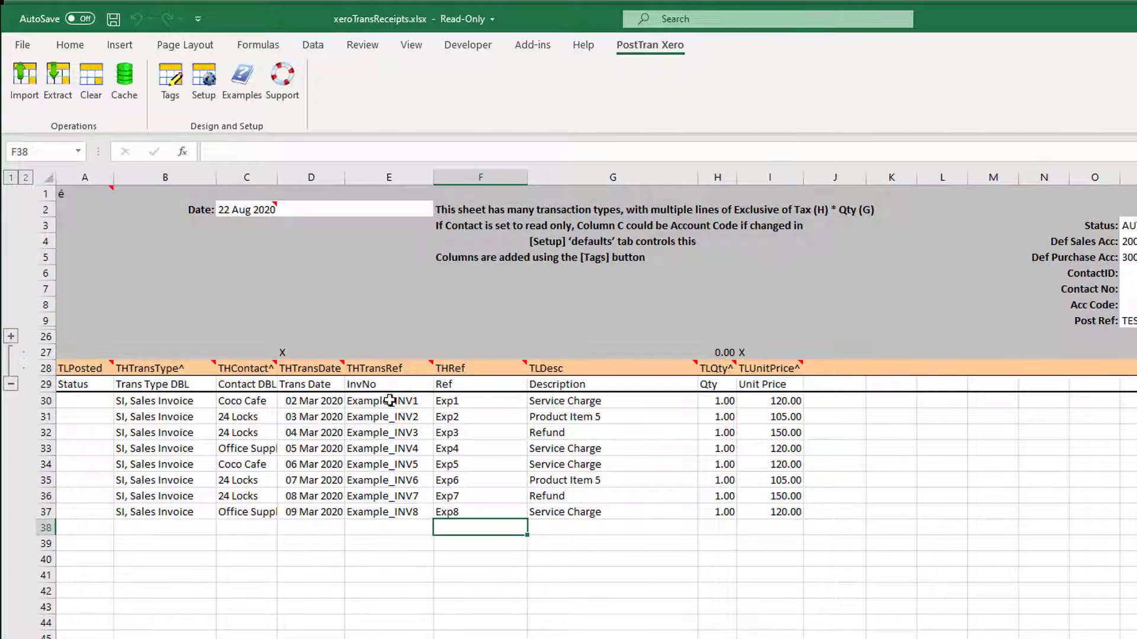
# - Review the invoice numbers, references and unit prices, then import the eight test invoices to Xero
pyautogui.moveTo(391, 401); pyautogui.dragTo(393, 510)
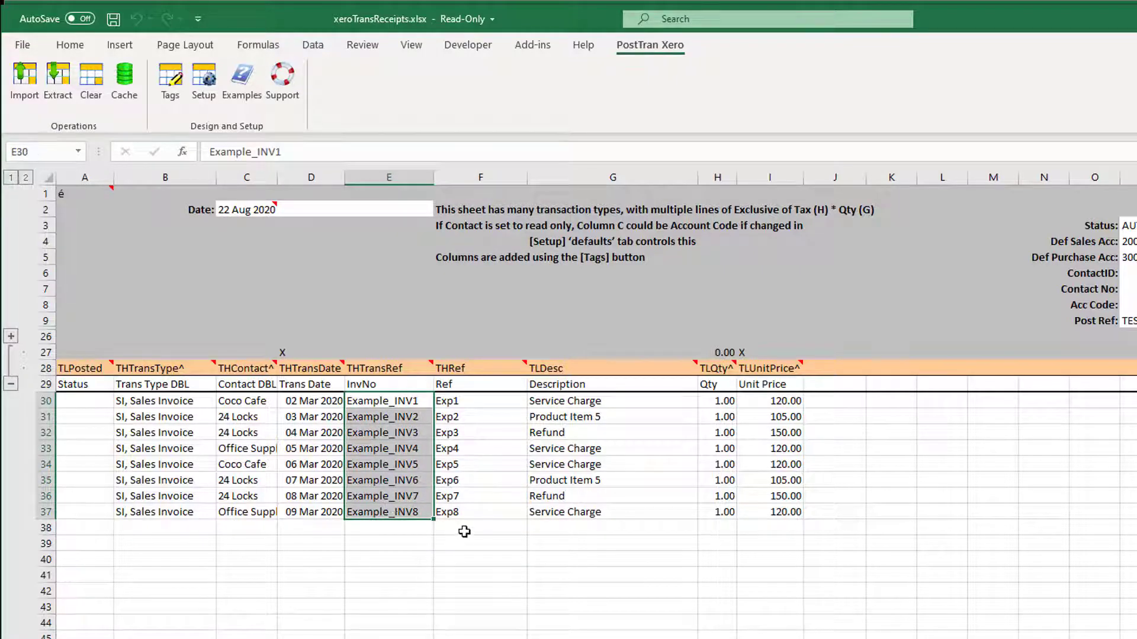
pyautogui.click(459, 403)
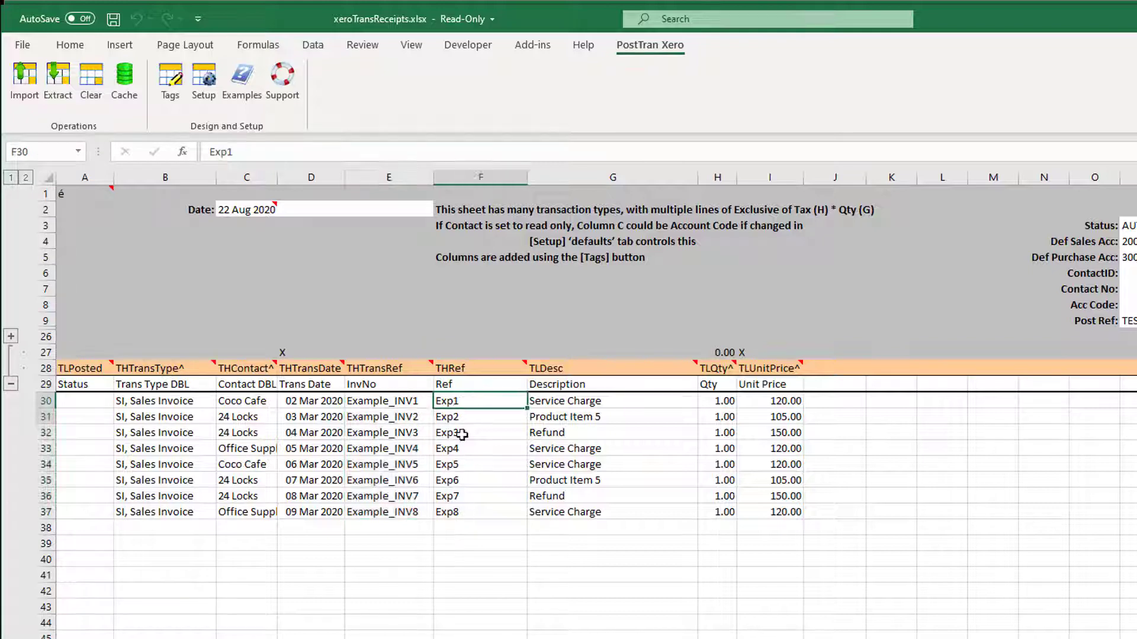
pyautogui.moveTo(462, 435); pyautogui.dragTo(477, 517)
pyautogui.click(601, 527)
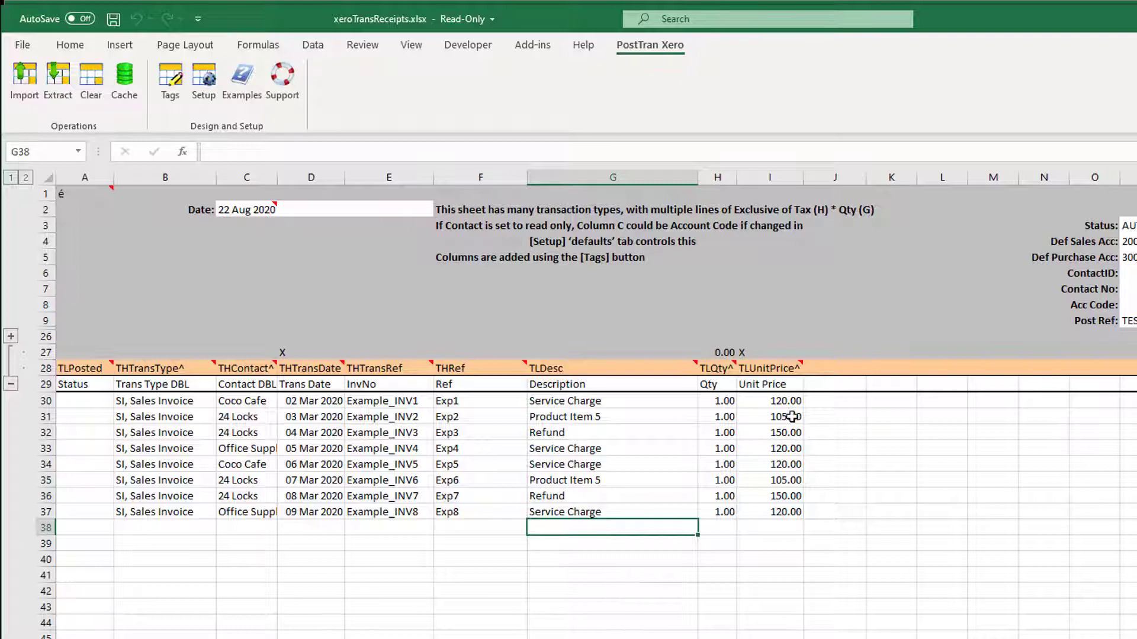
pyautogui.moveTo(790, 403); pyautogui.dragTo(788, 496)
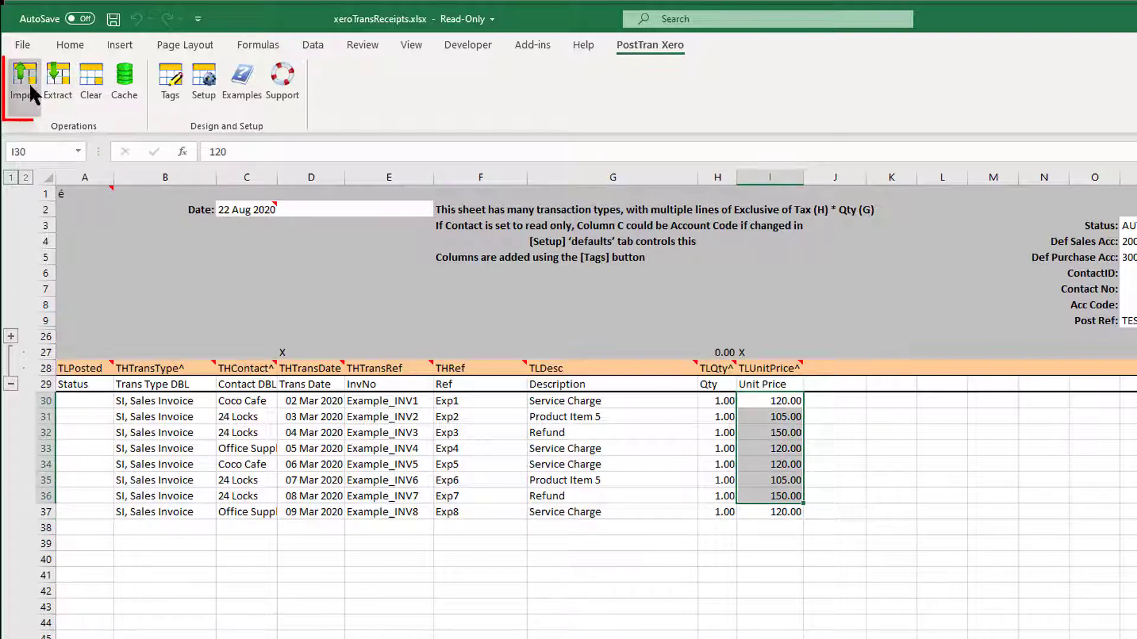
pyautogui.click(27, 78)
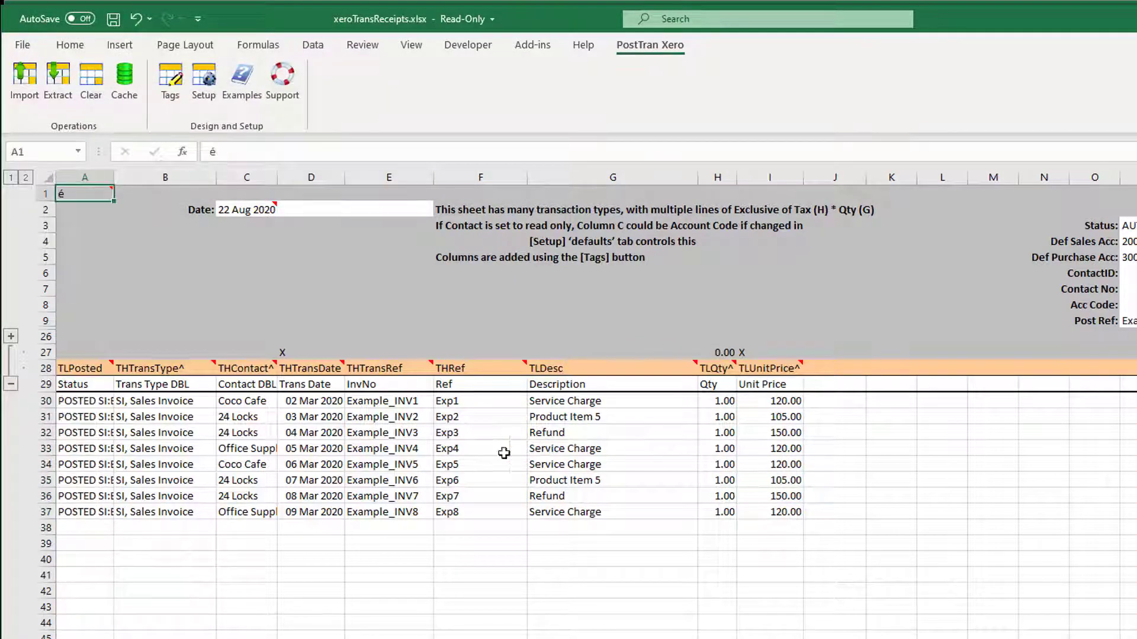
pyautogui.click(76, 424)
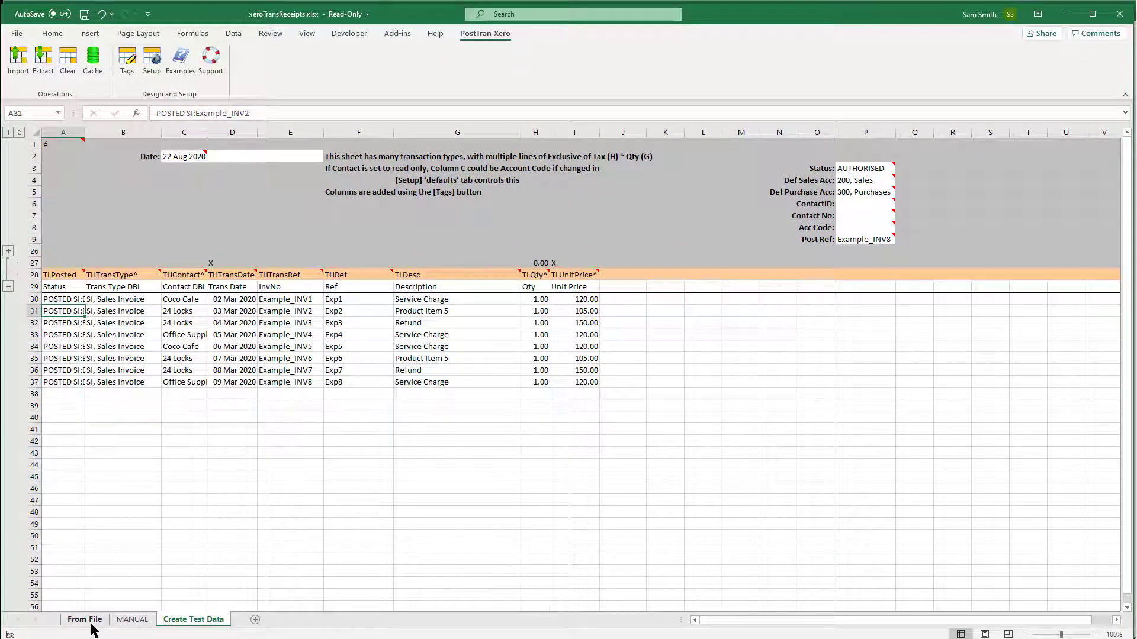
# - Refresh Xero's Awaiting Payment list, check Example_INV8 for 144.00, then return to Excel
pyautogui.hotkey('alt', 'Tab')
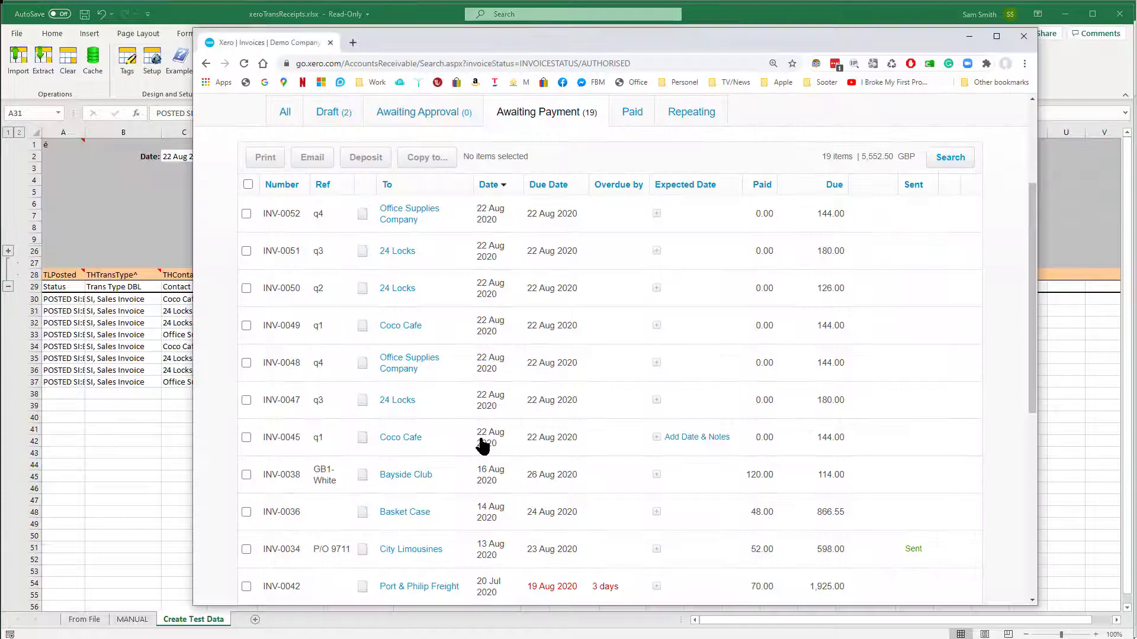
pyautogui.press('F5')
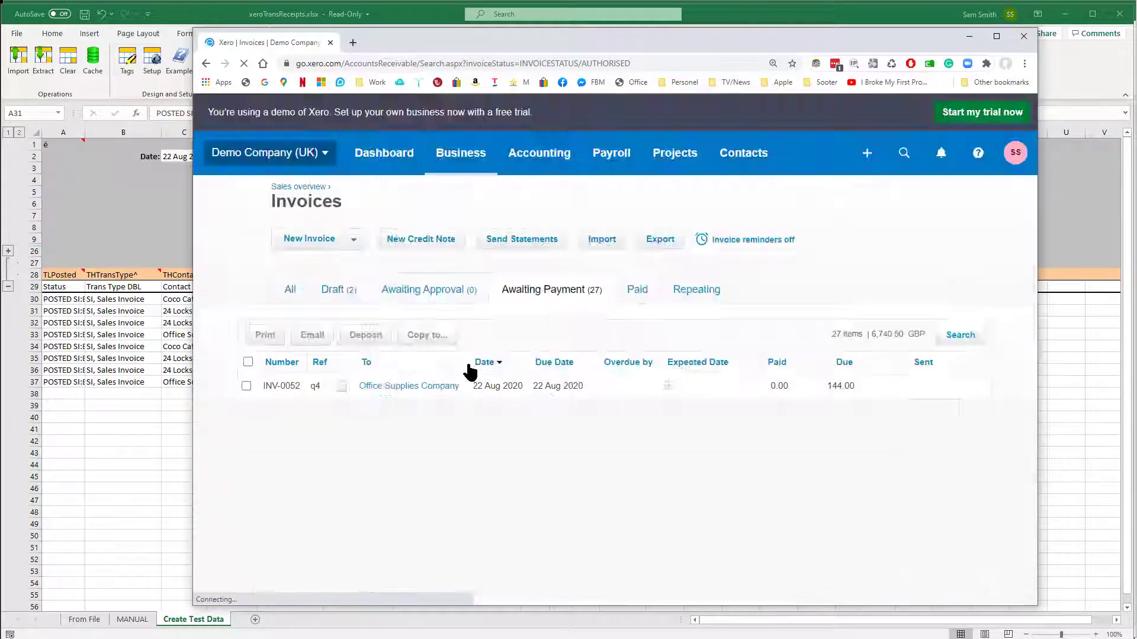
pyautogui.scroll(-10, 470, 370)
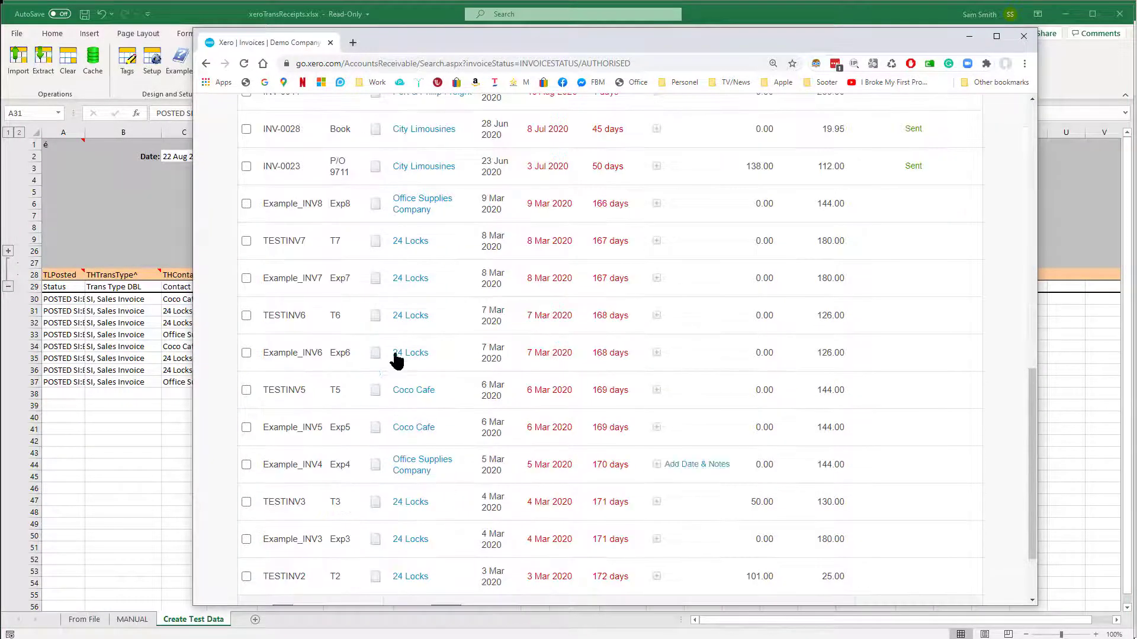
pyautogui.click(301, 213)
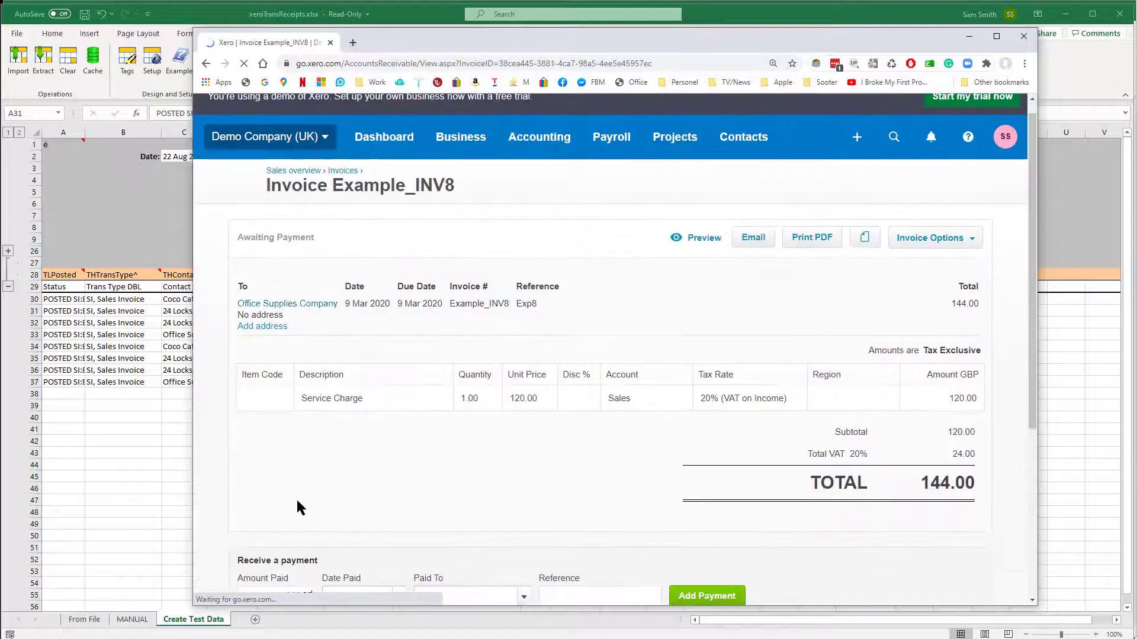
pyautogui.click(206, 63)
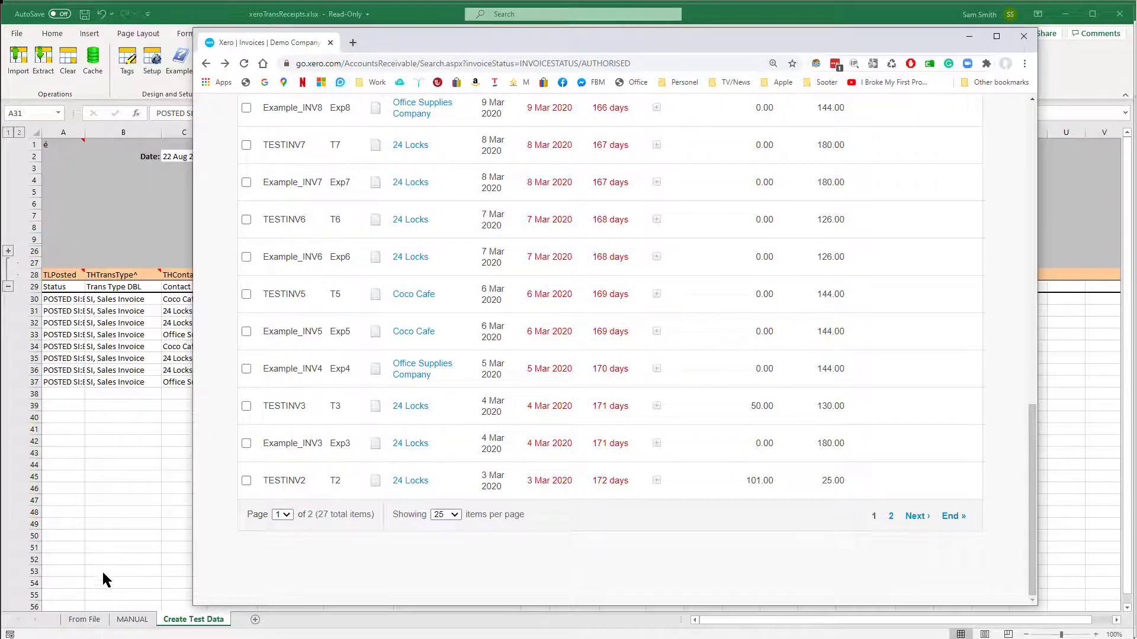
pyautogui.hotkey('alt', 'Tab')
# - On the From File sheet, load xeroTransReceipts_example.csv through the File button
pyautogui.click(84, 620)
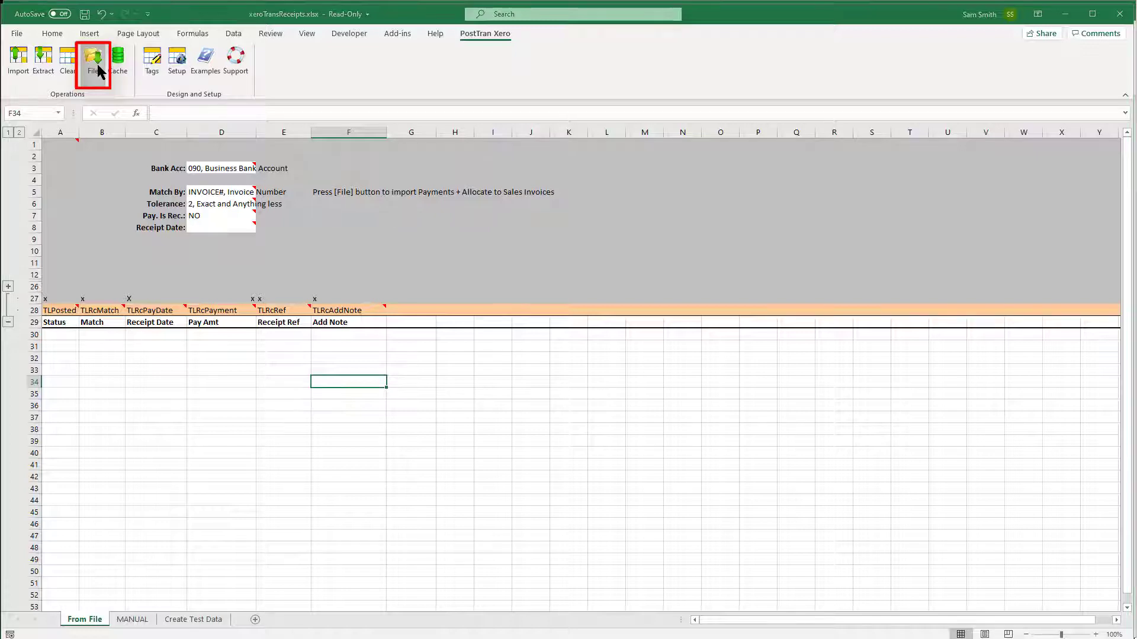
pyautogui.click(98, 70)
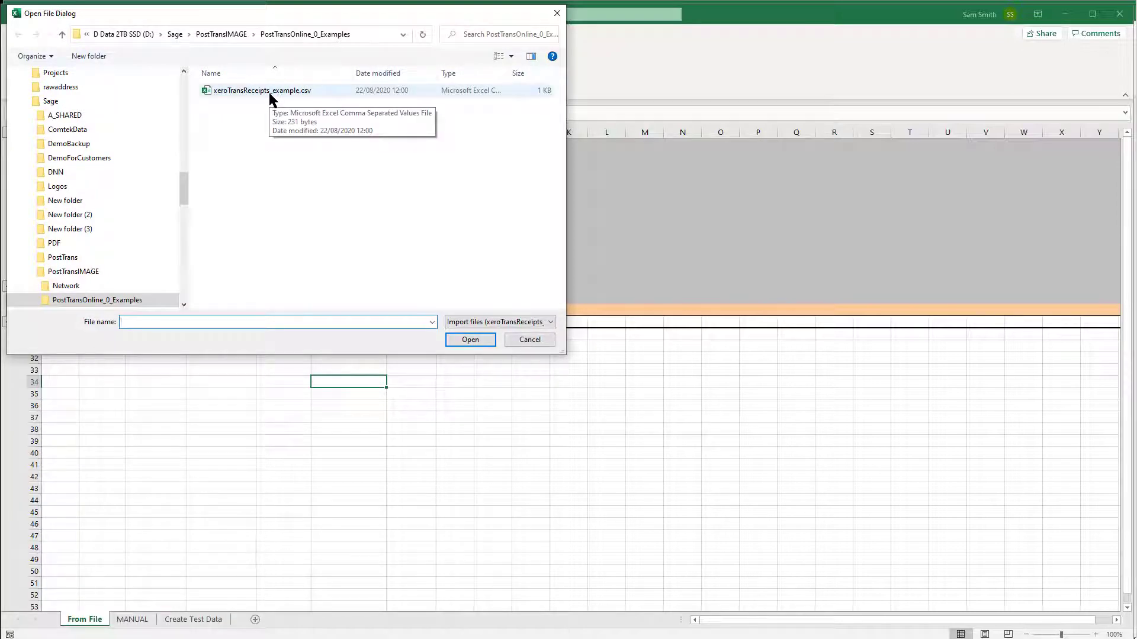
pyautogui.doubleClick(268, 92)
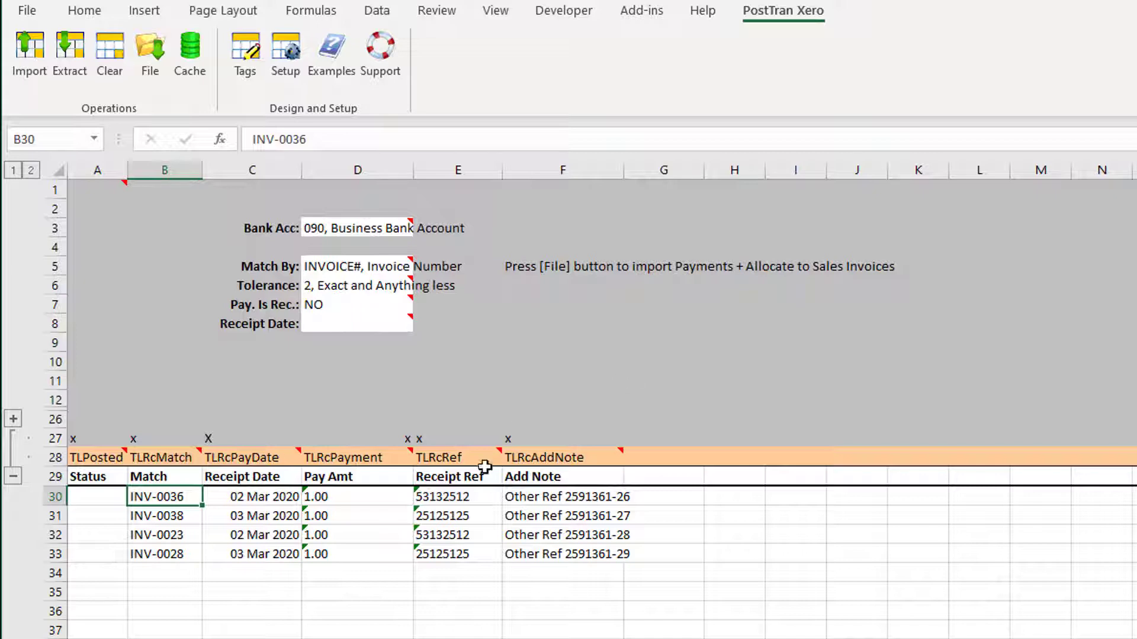
# - Inspect the TLRcMatch tag, the matched invoice numbers in B30:B33, and the Match By cell D5
pyautogui.click(168, 458)
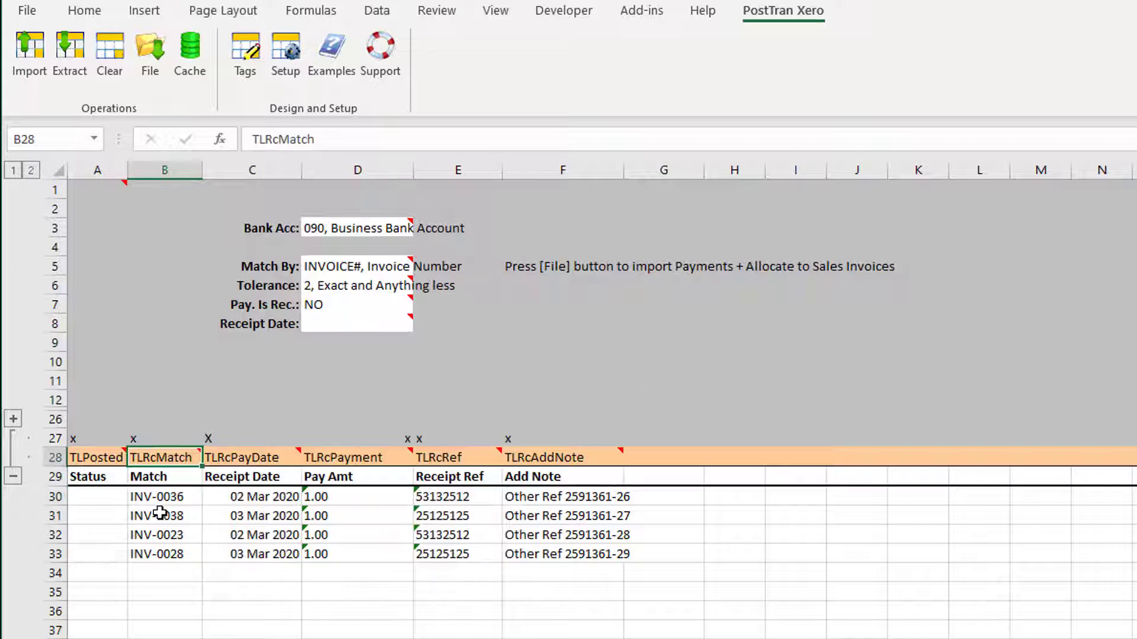
pyautogui.moveTo(166, 497); pyautogui.dragTo(163, 550)
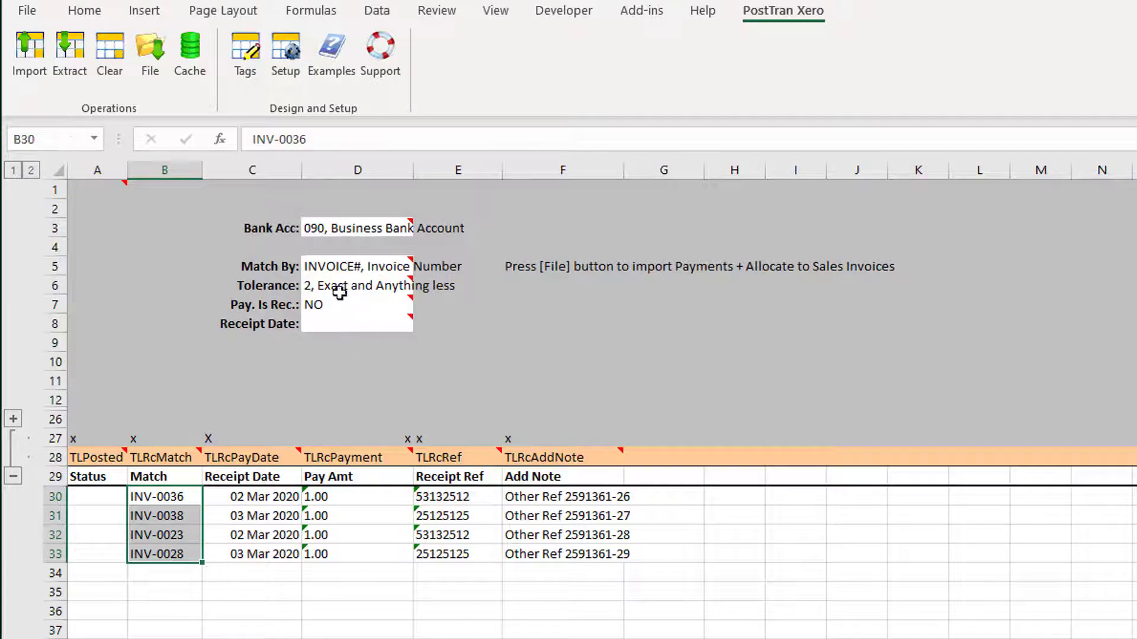
pyautogui.click(327, 266)
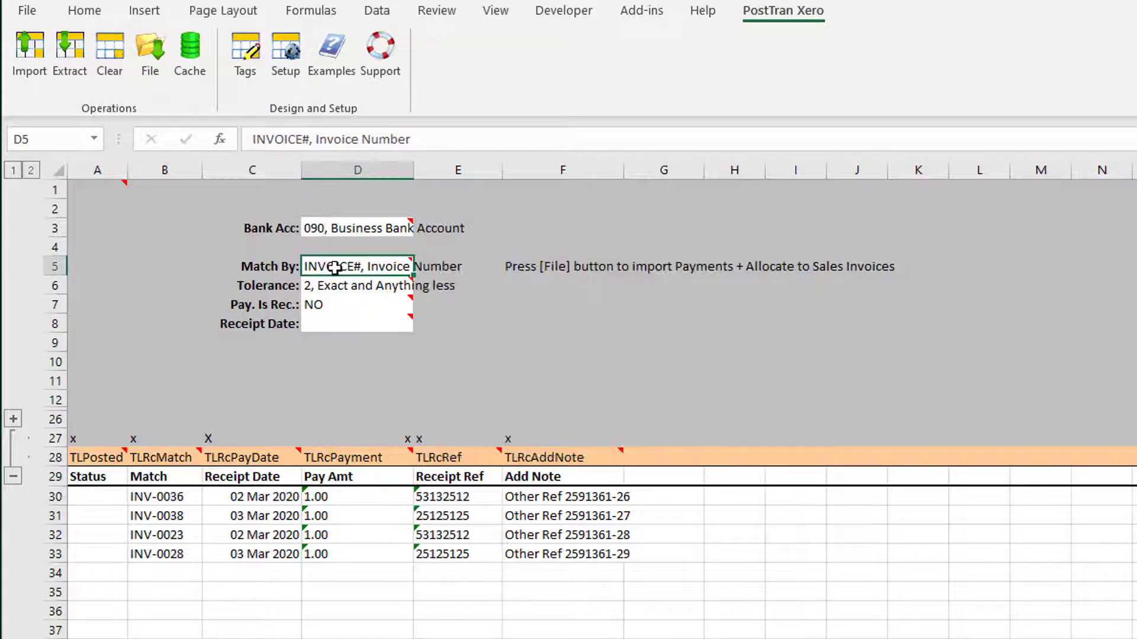
pyautogui.moveTo(335, 268)
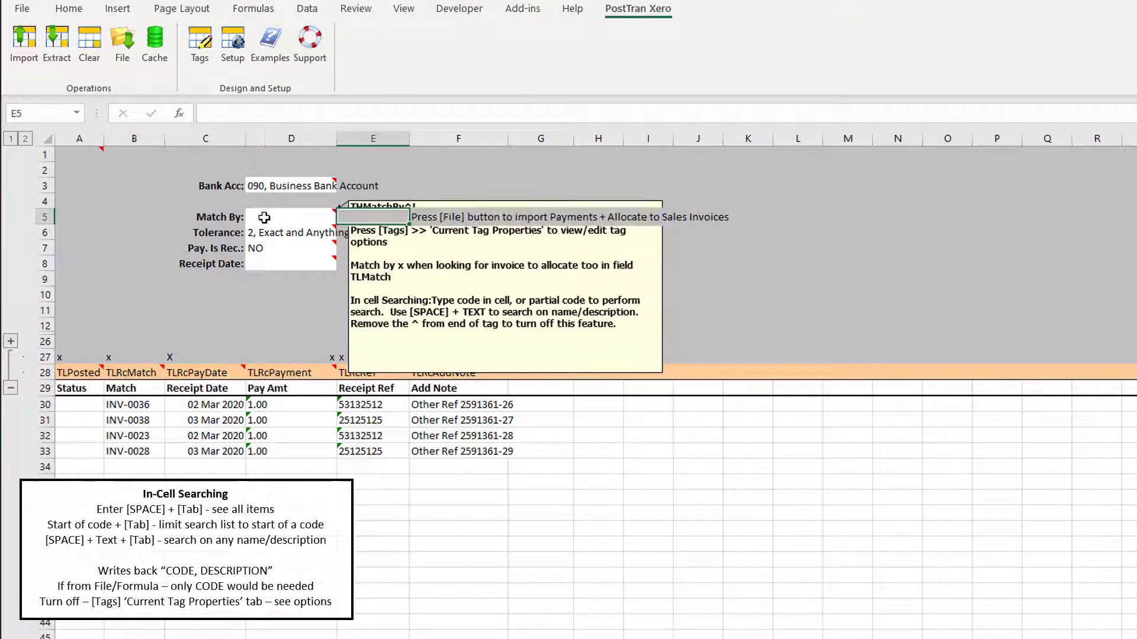
# - Set Match By in D5 to 'INVOICE#, Invoice Number' from the Match BY list
pyautogui.press('Tab')
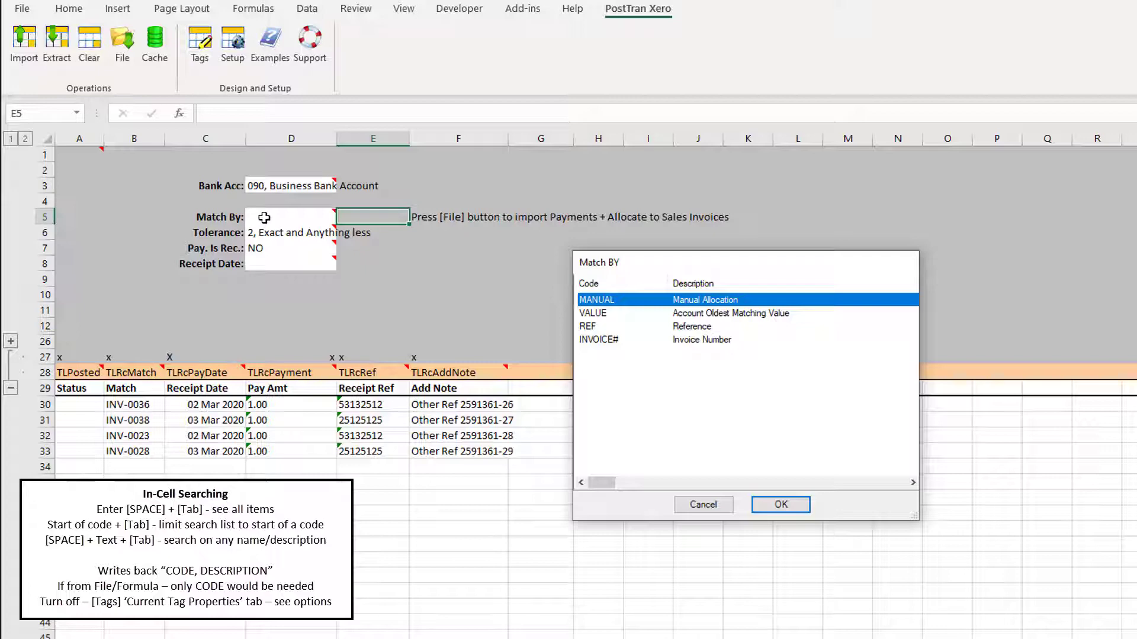
pyautogui.click(705, 318)
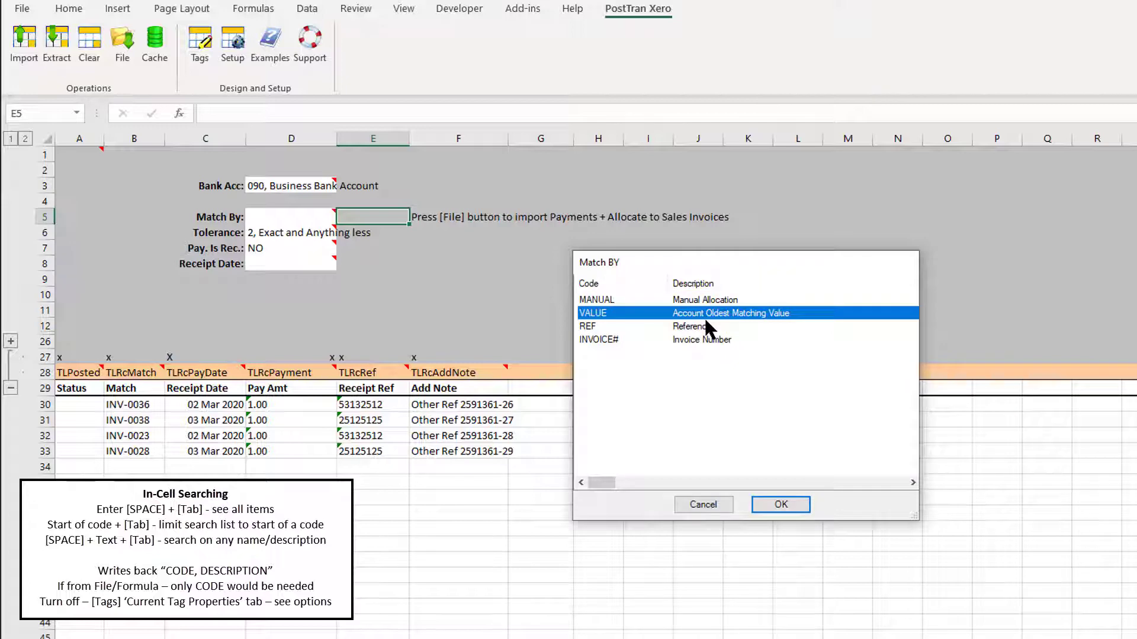
pyautogui.click(591, 328)
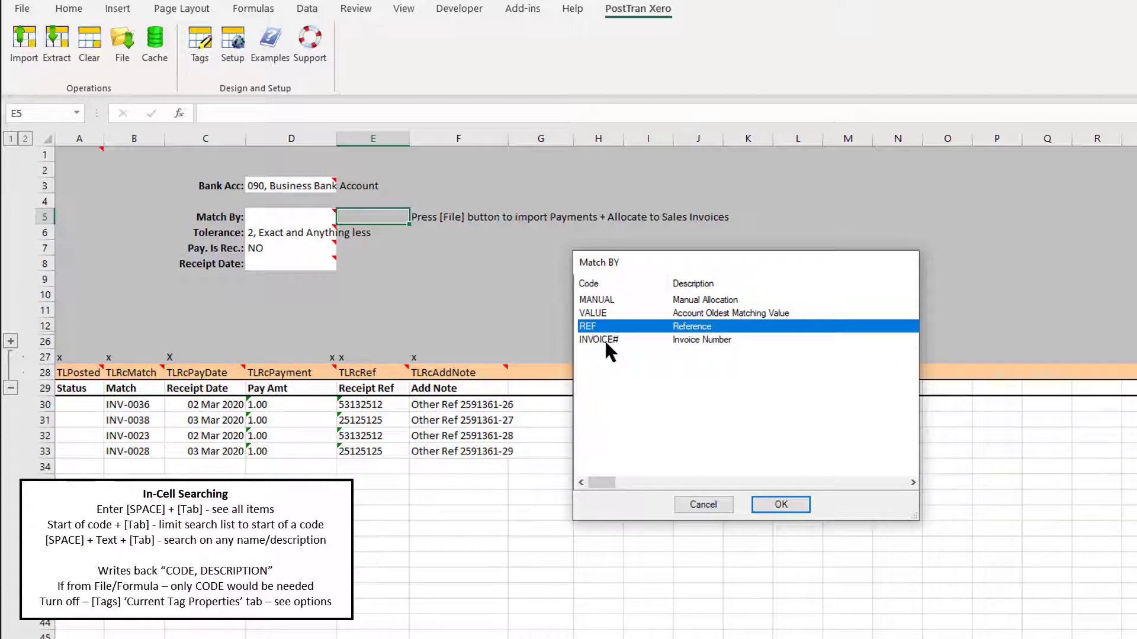
pyautogui.click(605, 340)
pyautogui.click(603, 327)
pyautogui.click(687, 339)
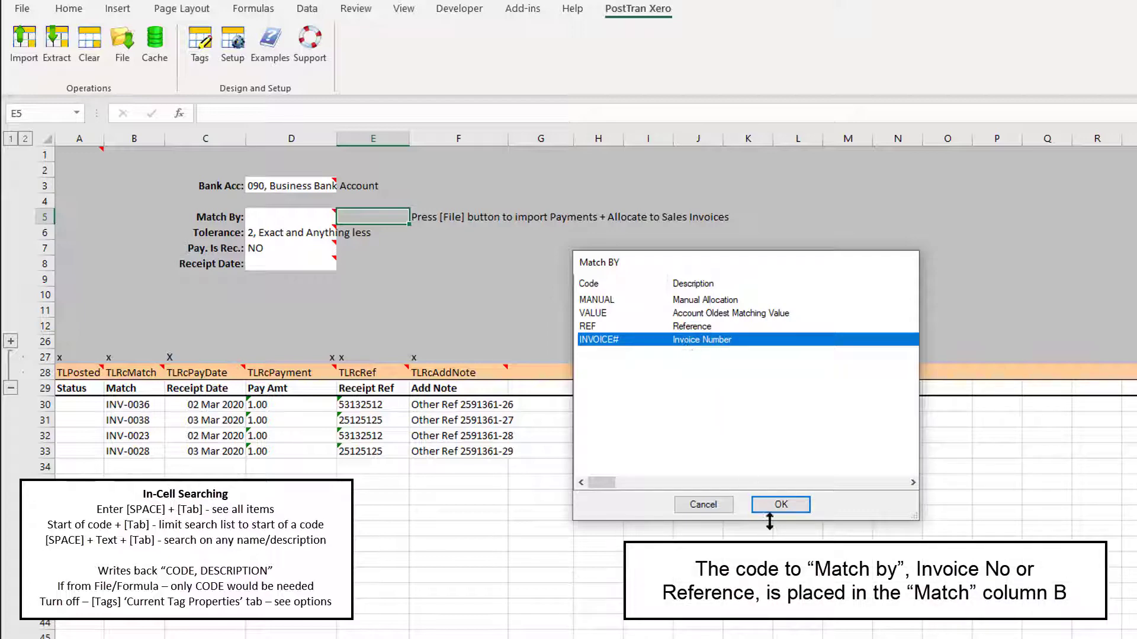
pyautogui.doubleClick(643, 342)
pyautogui.click(290, 232)
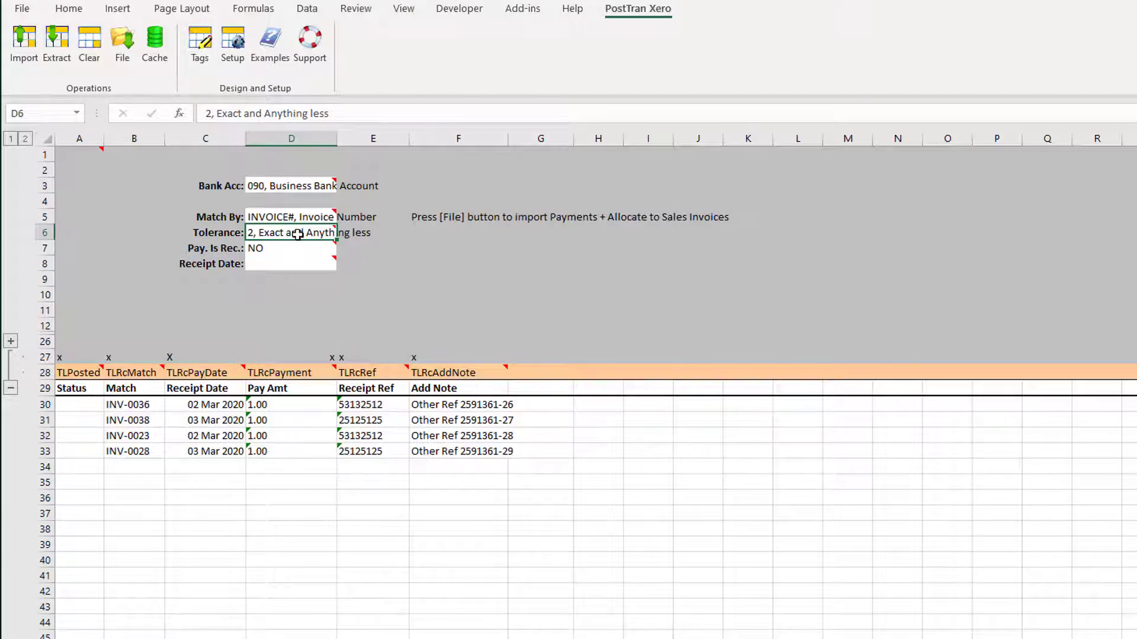
# - Set Tolerance in D6 to 2, Exact and Anything less
pyautogui.write('1')
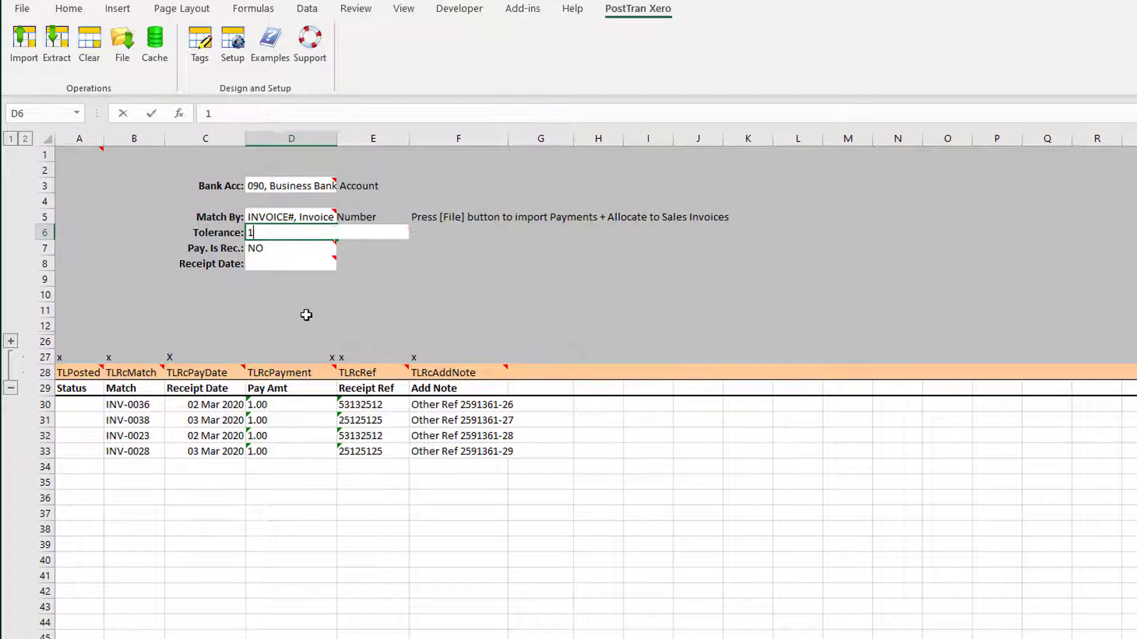
pyautogui.press('Tab')
pyautogui.hotkey('shift', 'Tab')
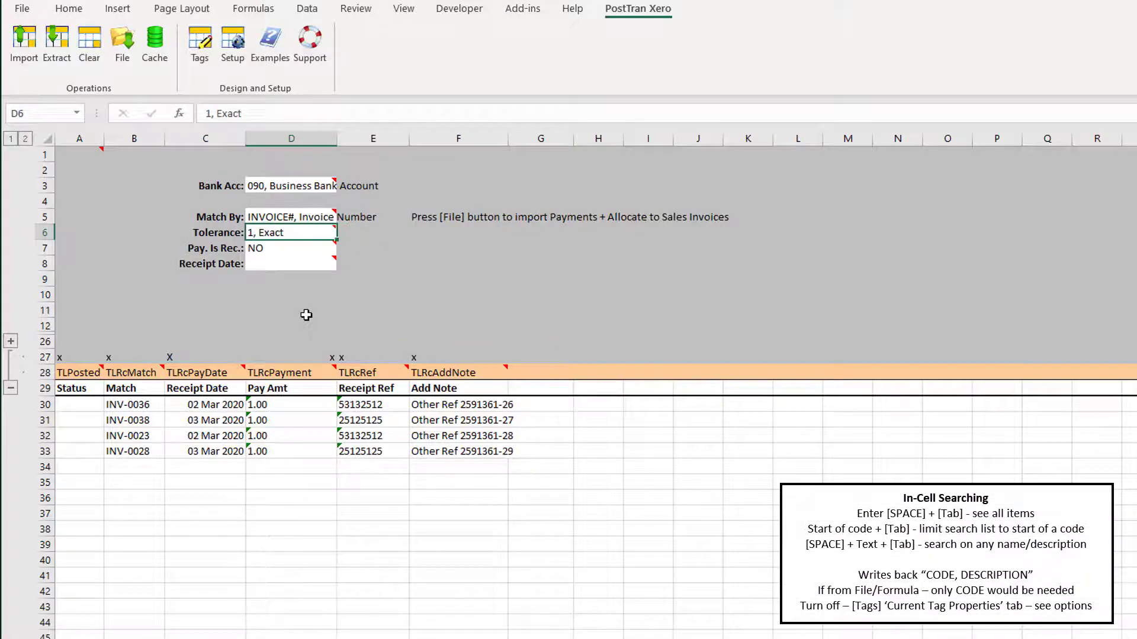
pyautogui.write('2')
pyautogui.press('Return')
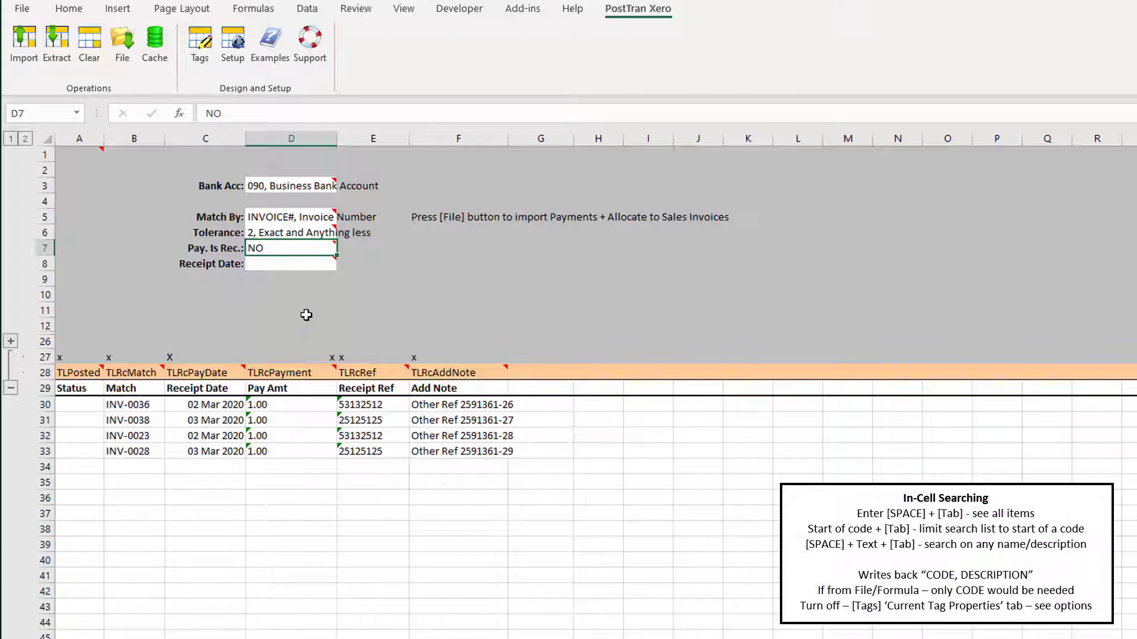
# - Set Pay. Is Rec. to YES and select the Receipt Date column to view its note
pyautogui.write('y')
pyautogui.press('Tab')
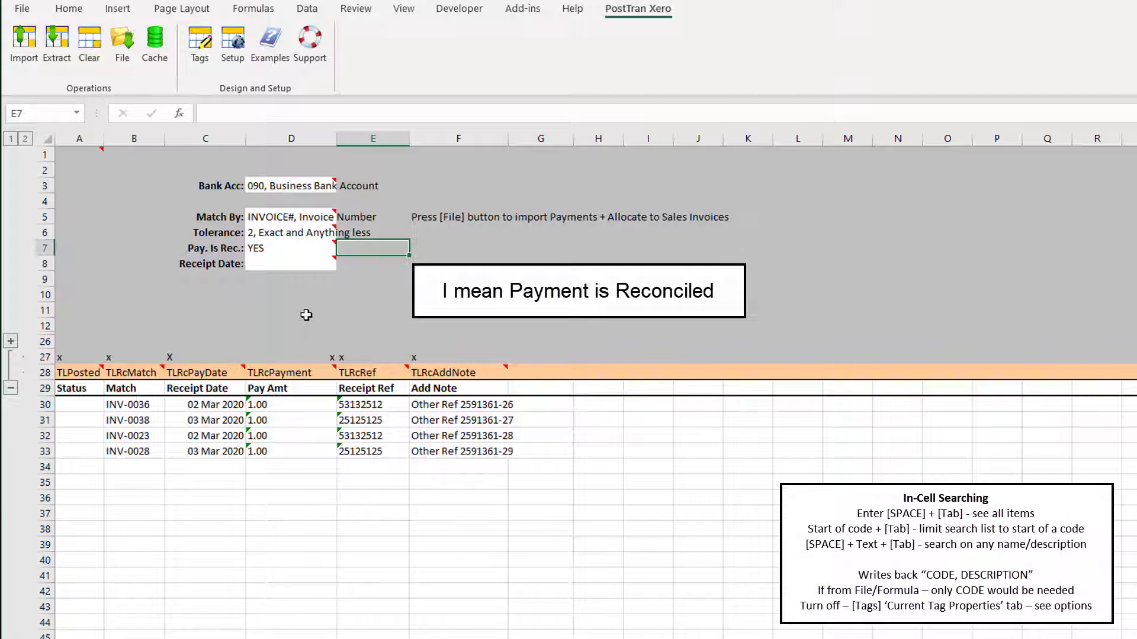
pyautogui.click(259, 266)
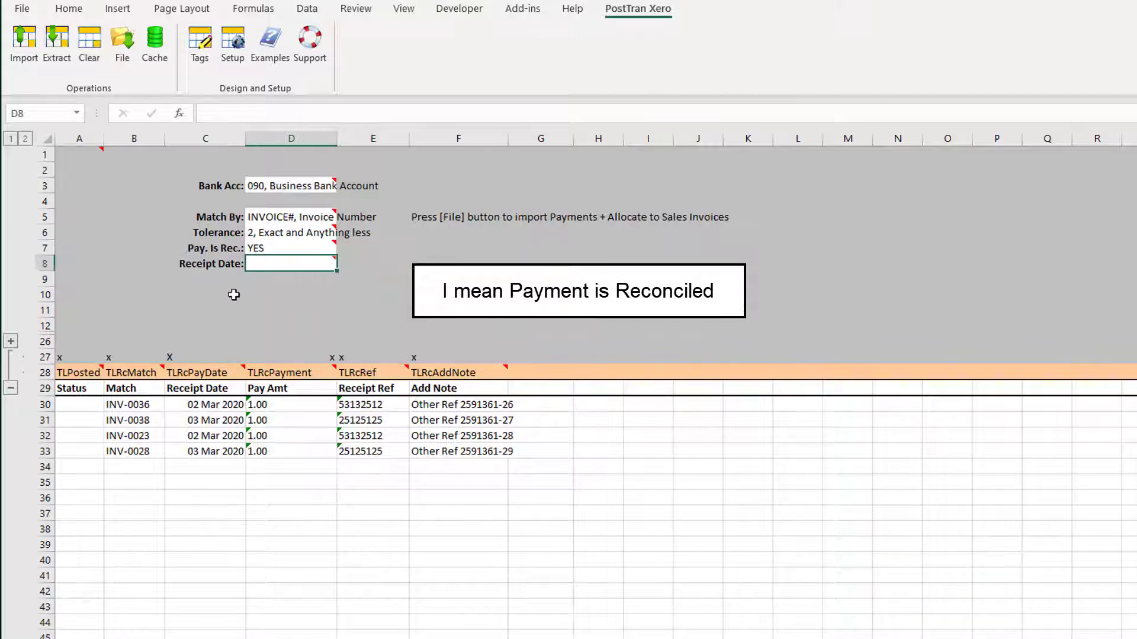
pyautogui.moveTo(199, 373); pyautogui.dragTo(203, 455)
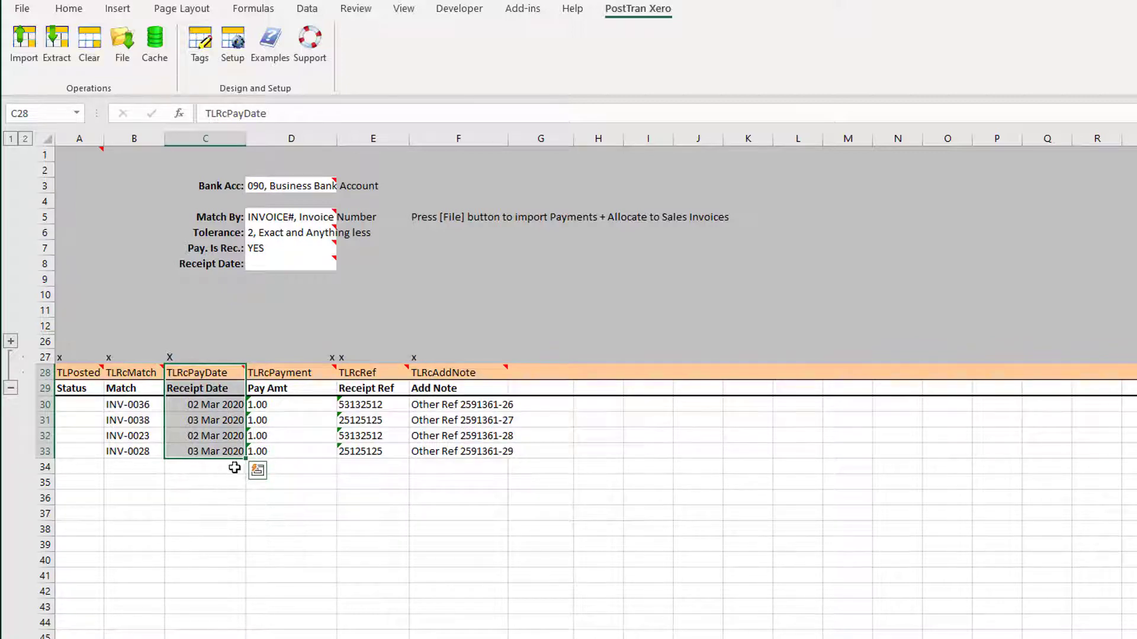
pyautogui.moveTo(261, 408); pyautogui.dragTo(322, 457)
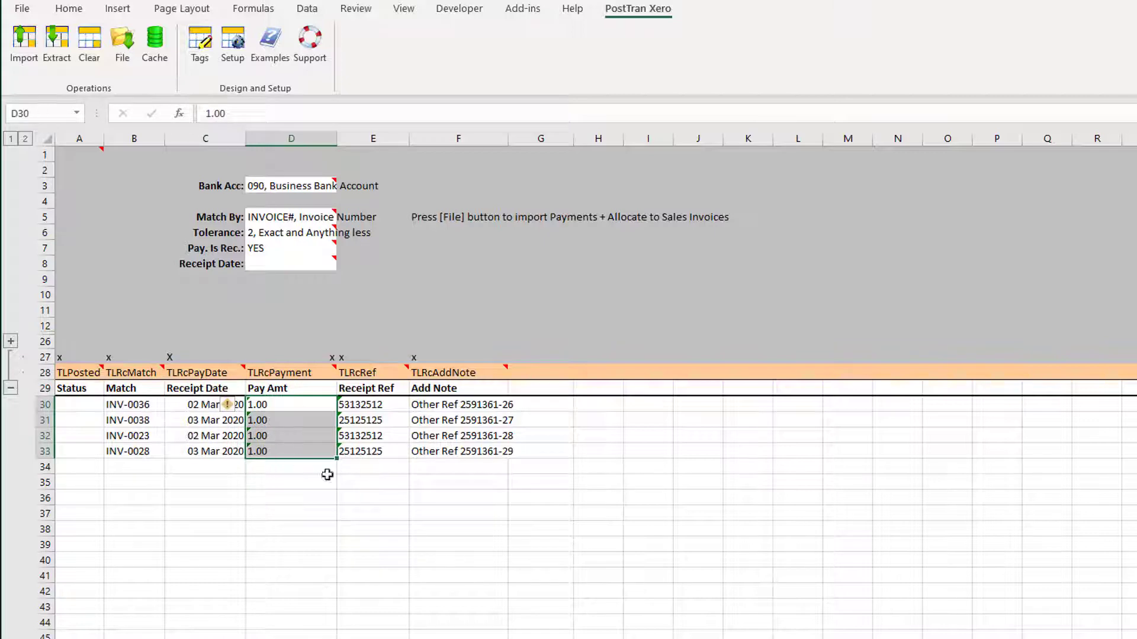
pyautogui.click(386, 407)
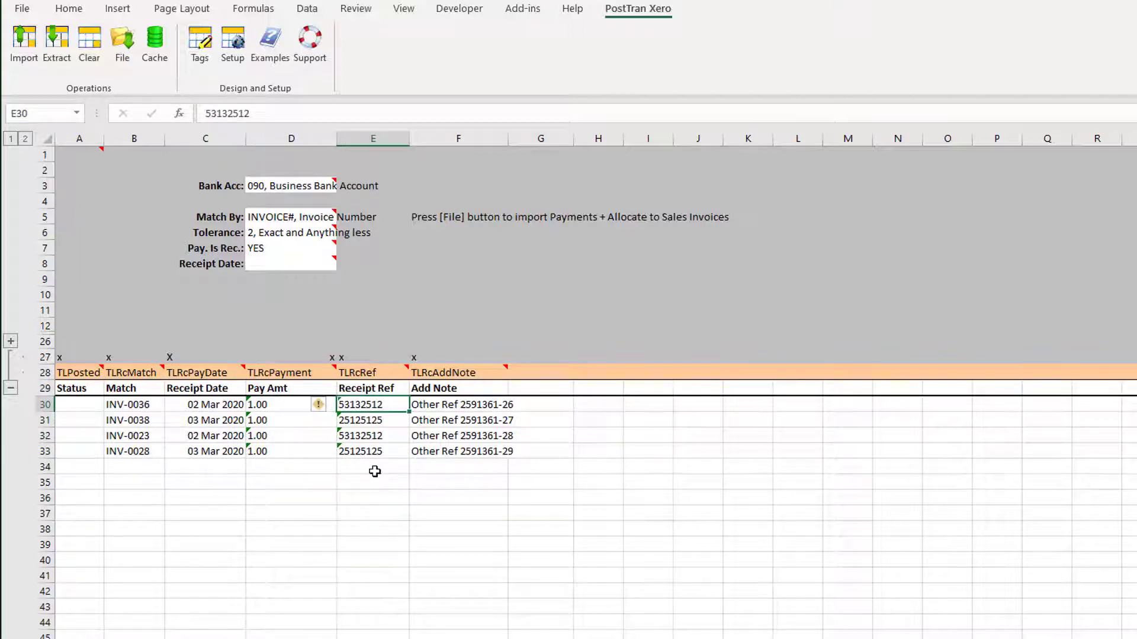
pyautogui.press('Right')
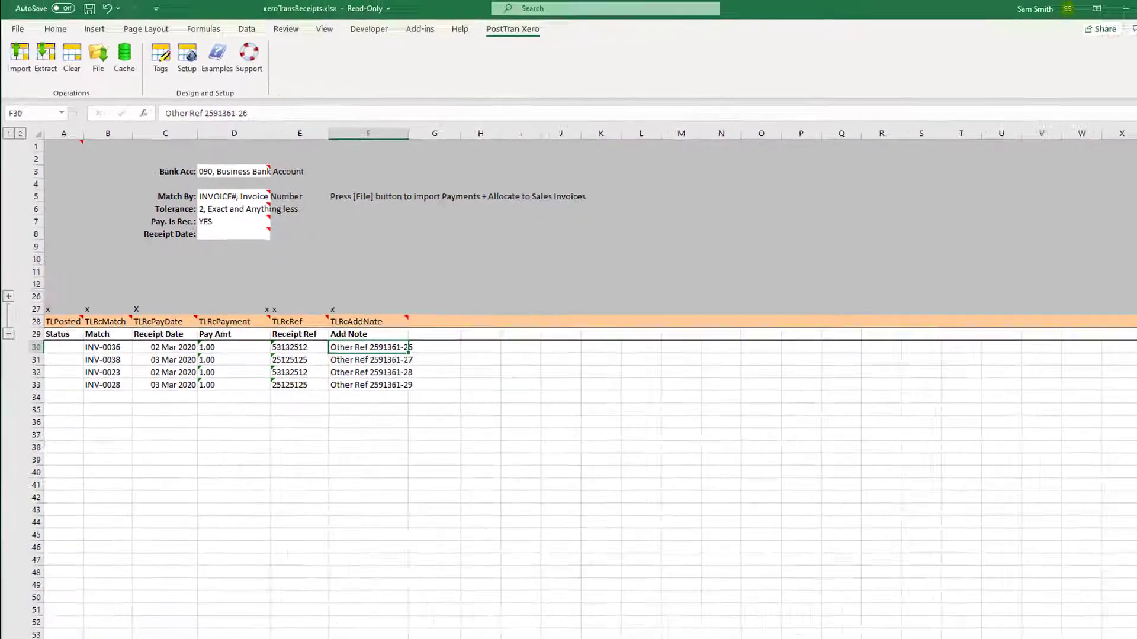
# - Paste Example_INV1 to Example_INV4 from Create Test Data into the Match column and widen it
pyautogui.click(228, 619)
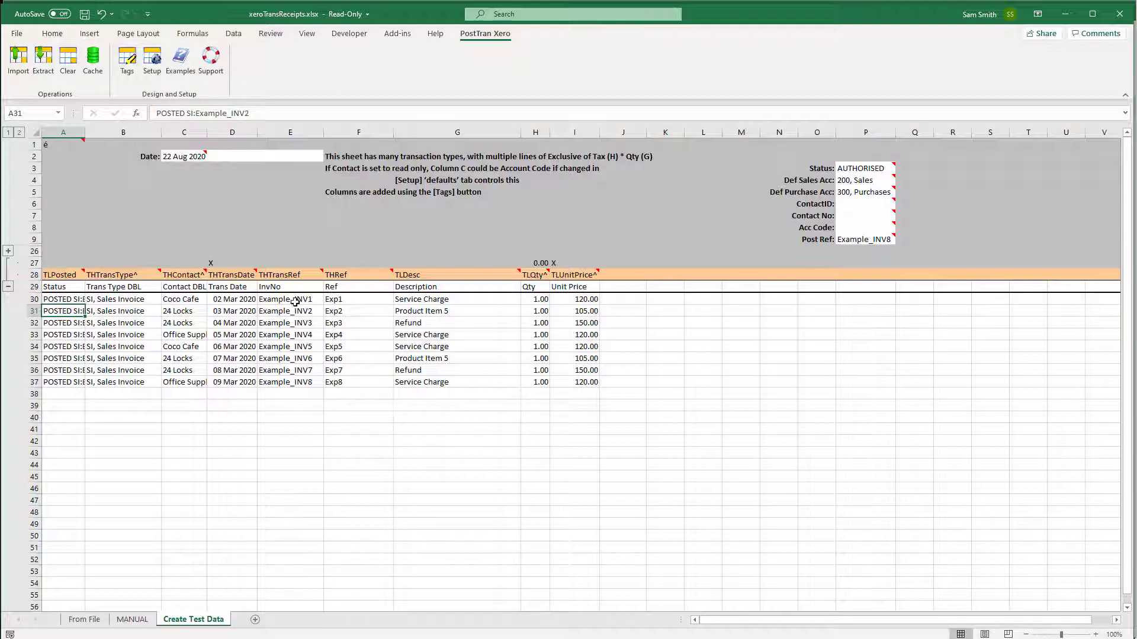
pyautogui.moveTo(295, 302); pyautogui.dragTo(295, 334)
pyautogui.hotkey('ctrl', 'c')
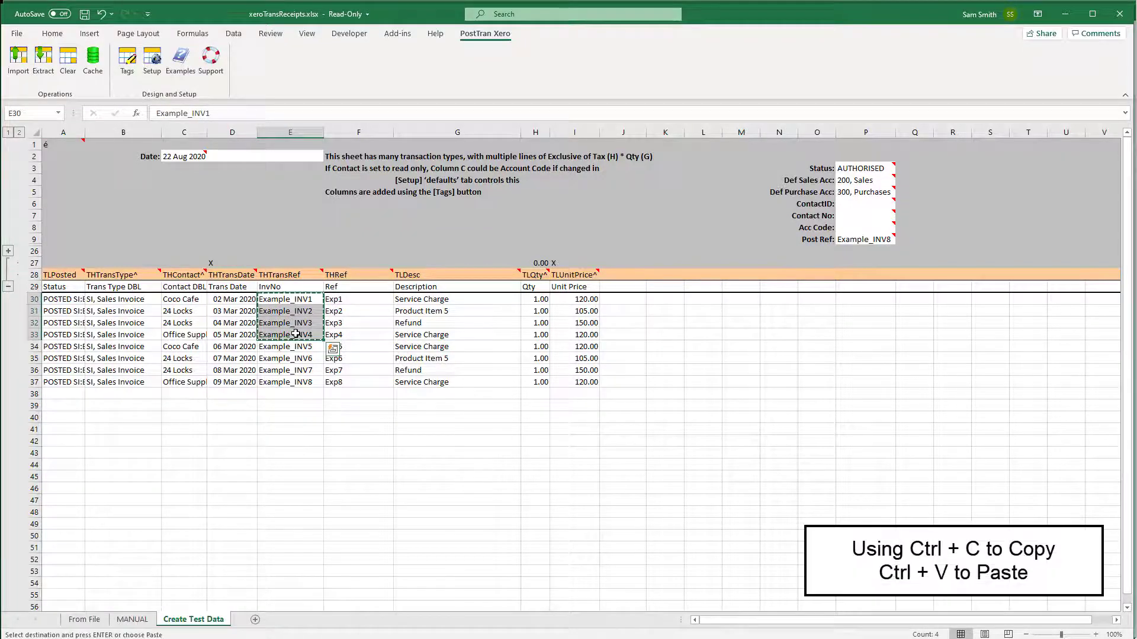
pyautogui.click(84, 619)
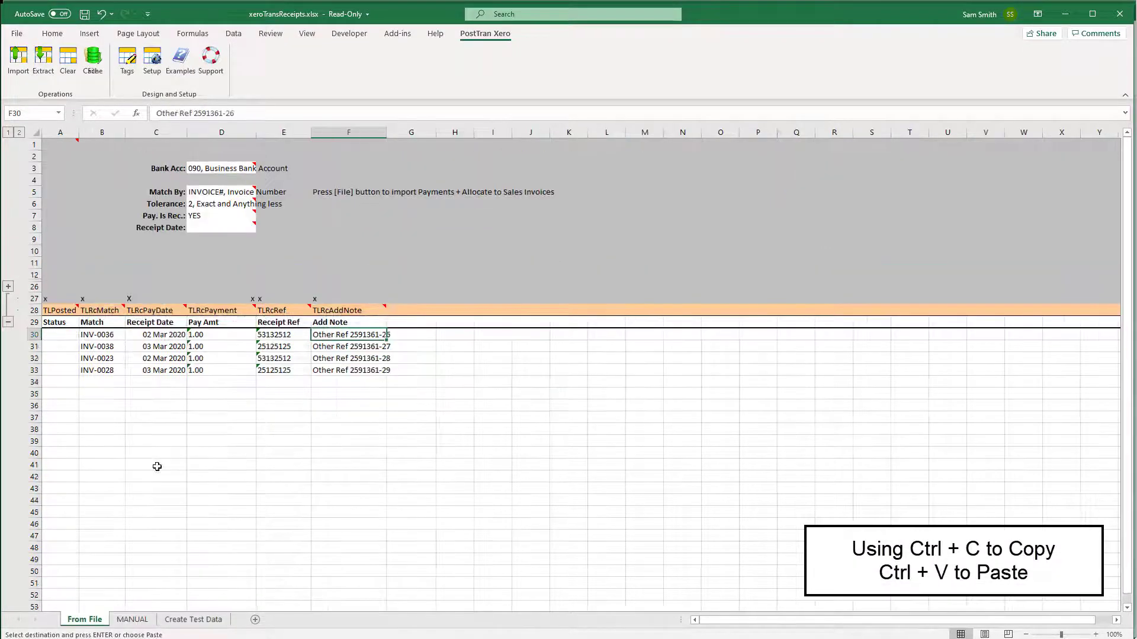
pyautogui.click(100, 334)
pyautogui.hotkey('ctrl', 'v')
pyautogui.click(107, 397)
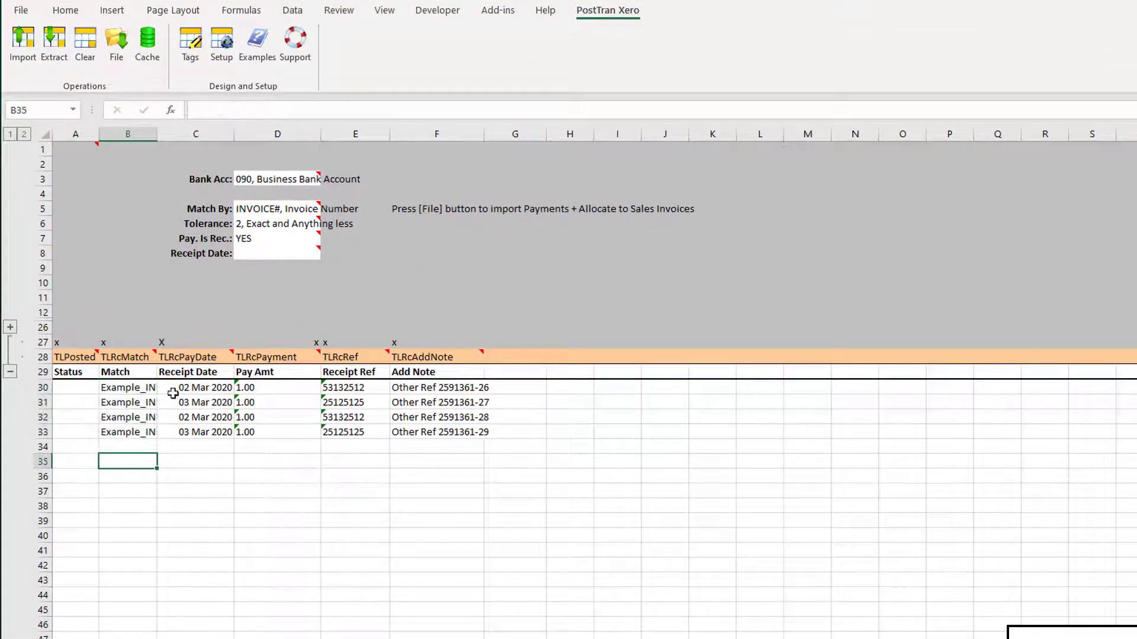
pyautogui.moveTo(157, 134); pyautogui.dragTo(201, 139)
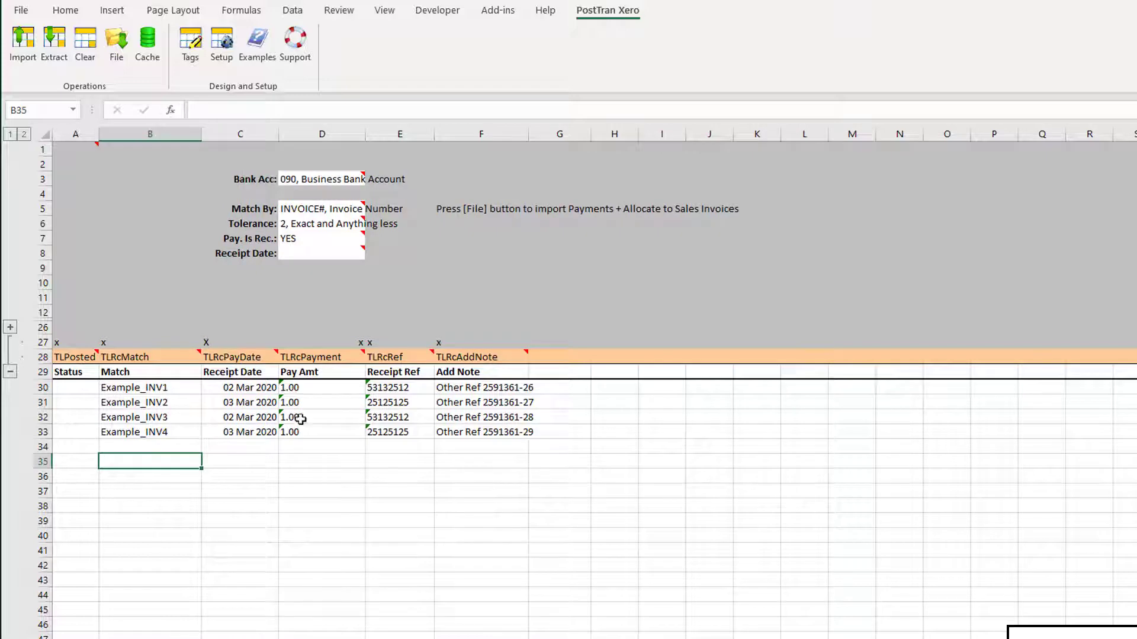
# - Copy unit prices 150.00 and 120.00 into the last two payment amounts on From File
pyautogui.click(309, 389)
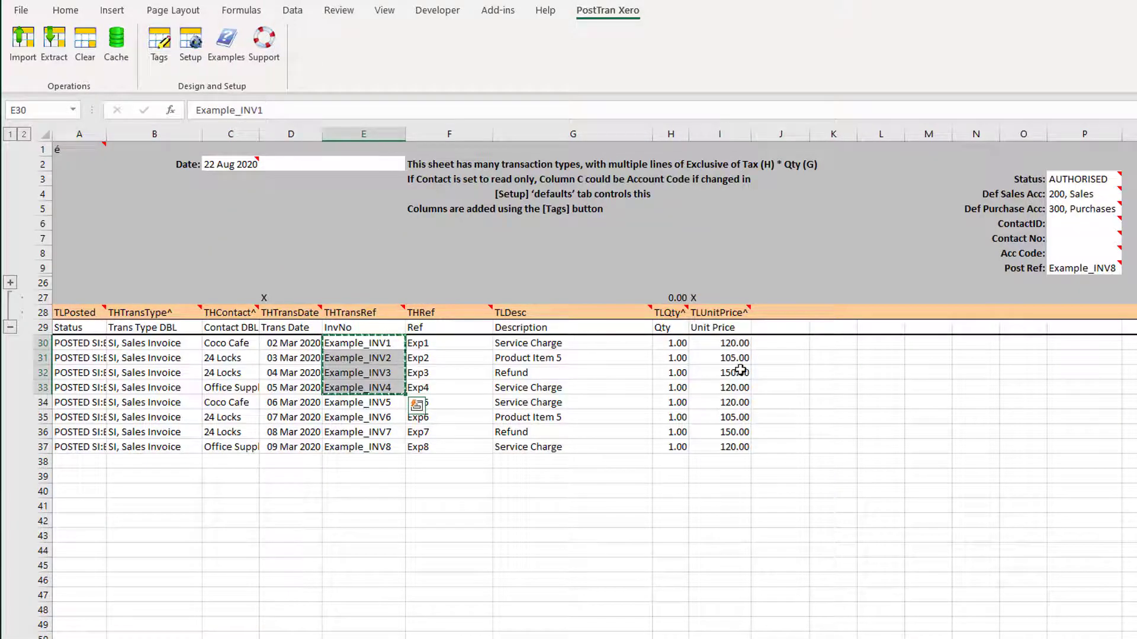
pyautogui.moveTo(735, 373); pyautogui.dragTo(735, 388)
pyautogui.hotkey('ctrl', 'c')
pyautogui.hotkey('ctrl', 'v')
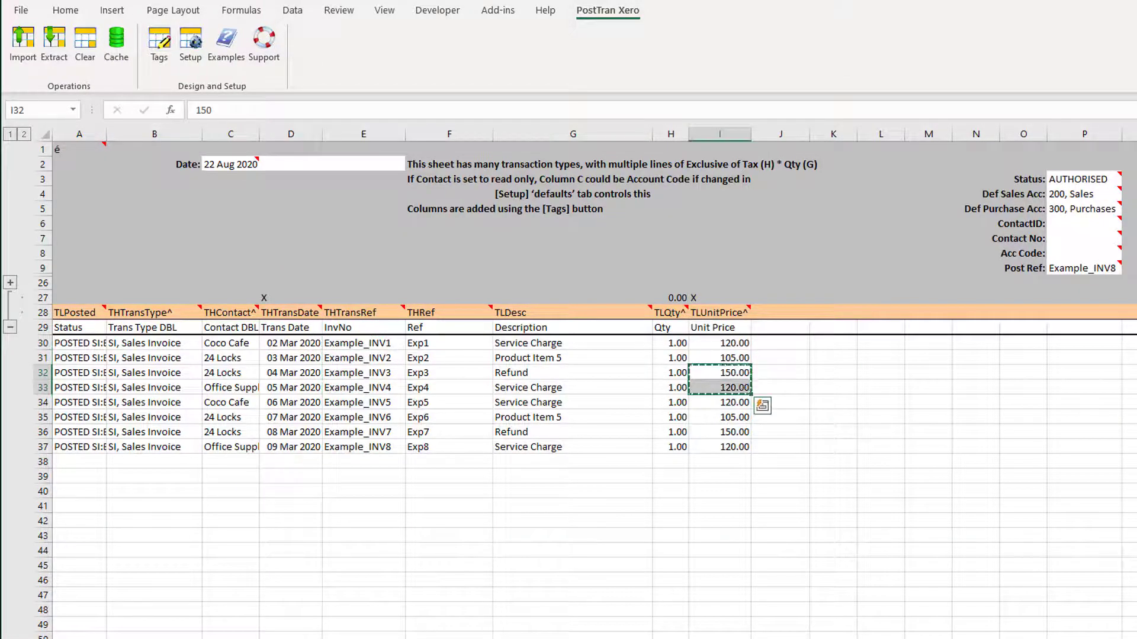
pyautogui.hotkey('ctrl', 'pageup')
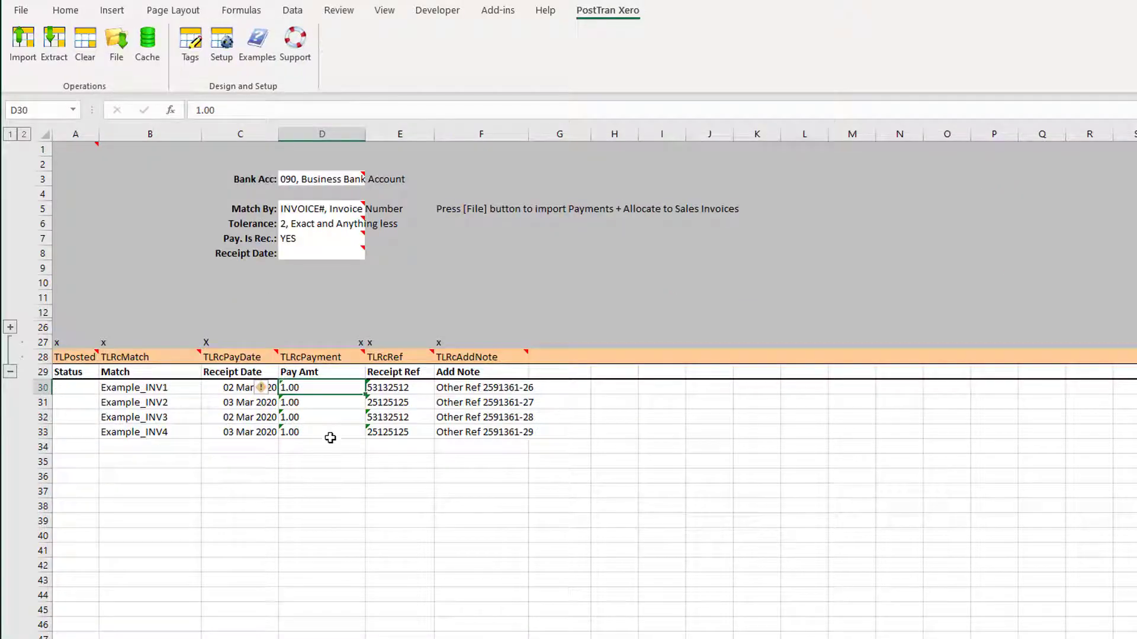
pyautogui.moveTo(321, 418); pyautogui.dragTo(320, 432)
pyautogui.hotkey('ctrl', 'v')
pyautogui.click(318, 447)
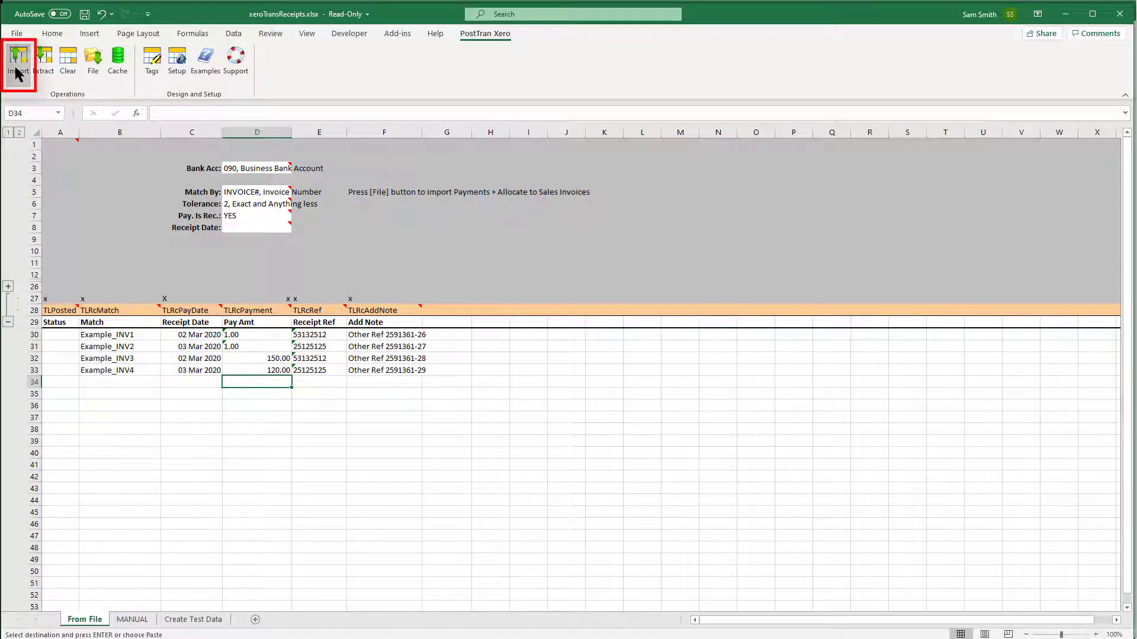
# - Post receipts Example_INV1 to Example_INV4 to Xero with Don't Ask Again, confirming 4 transactions posted
pyautogui.click(17, 70)
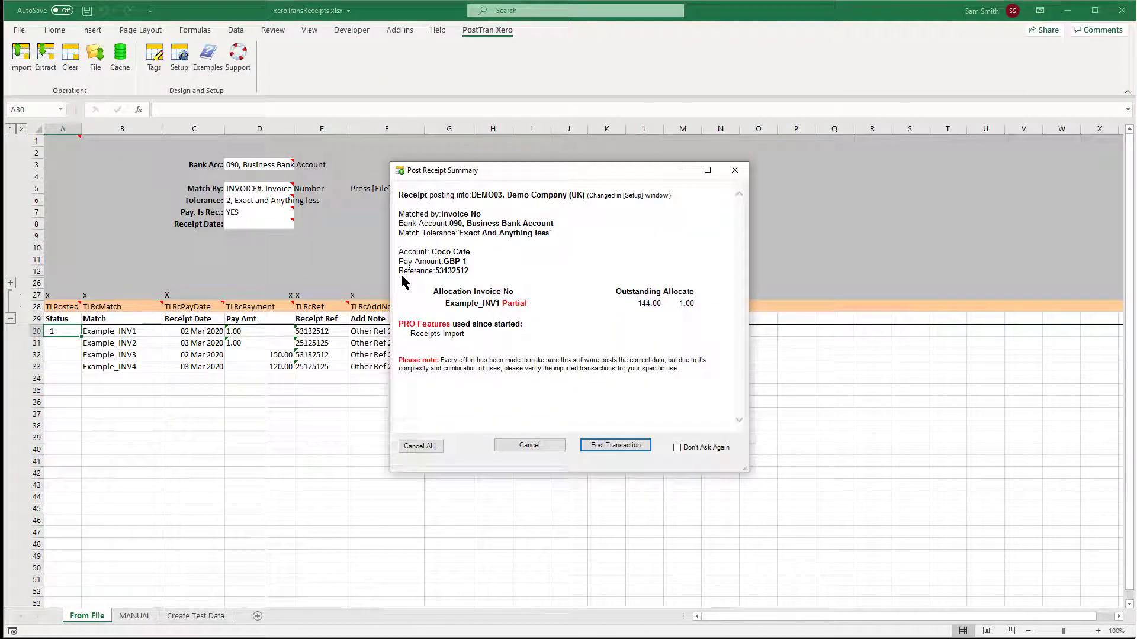
pyautogui.moveTo(555, 173); pyautogui.dragTo(697, 168)
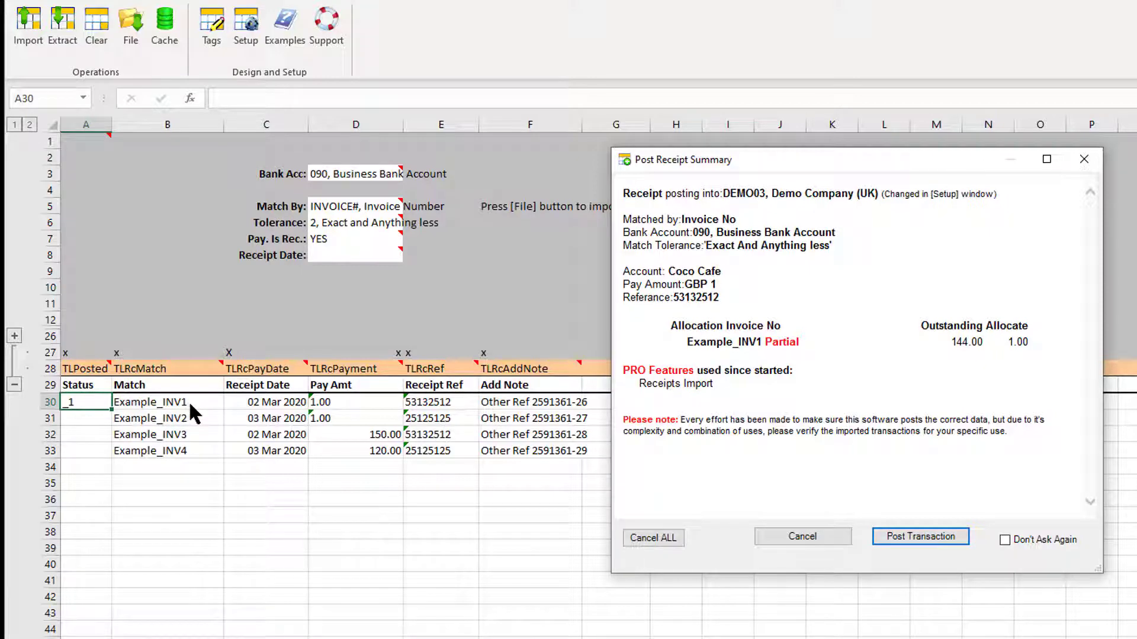
pyautogui.click(917, 537)
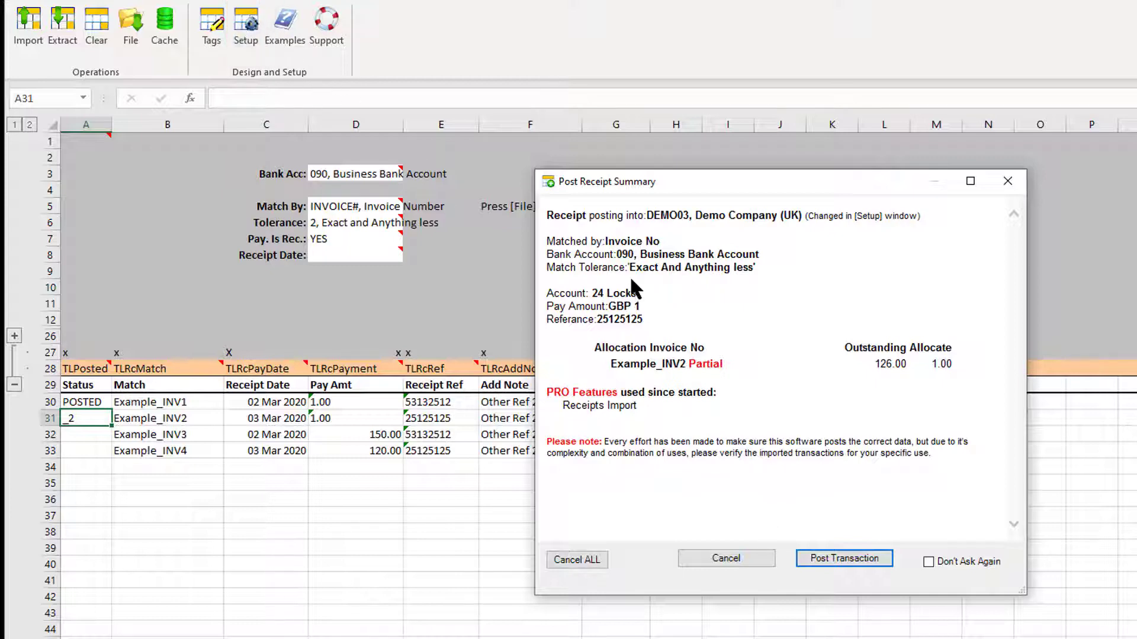
pyautogui.click(928, 562)
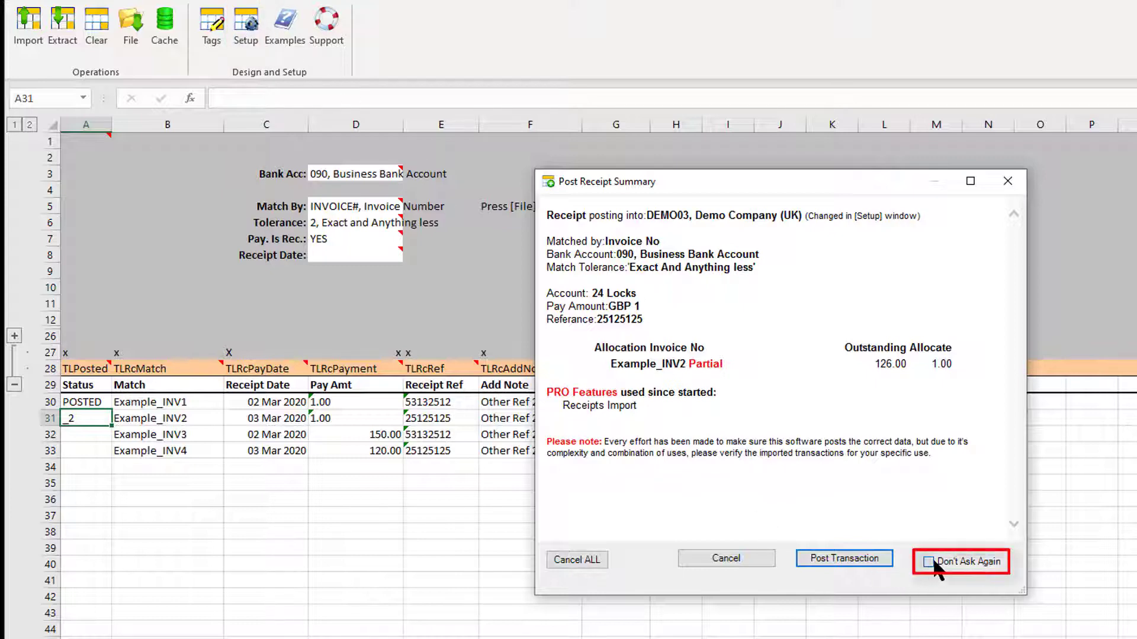
pyautogui.click(862, 553)
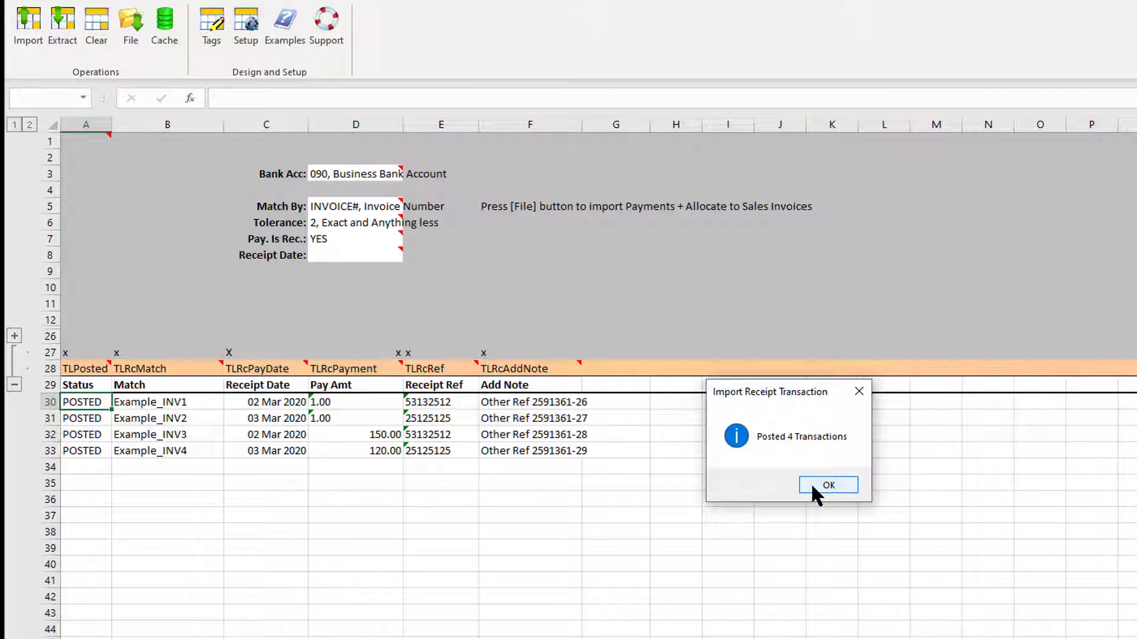
pyautogui.click(811, 486)
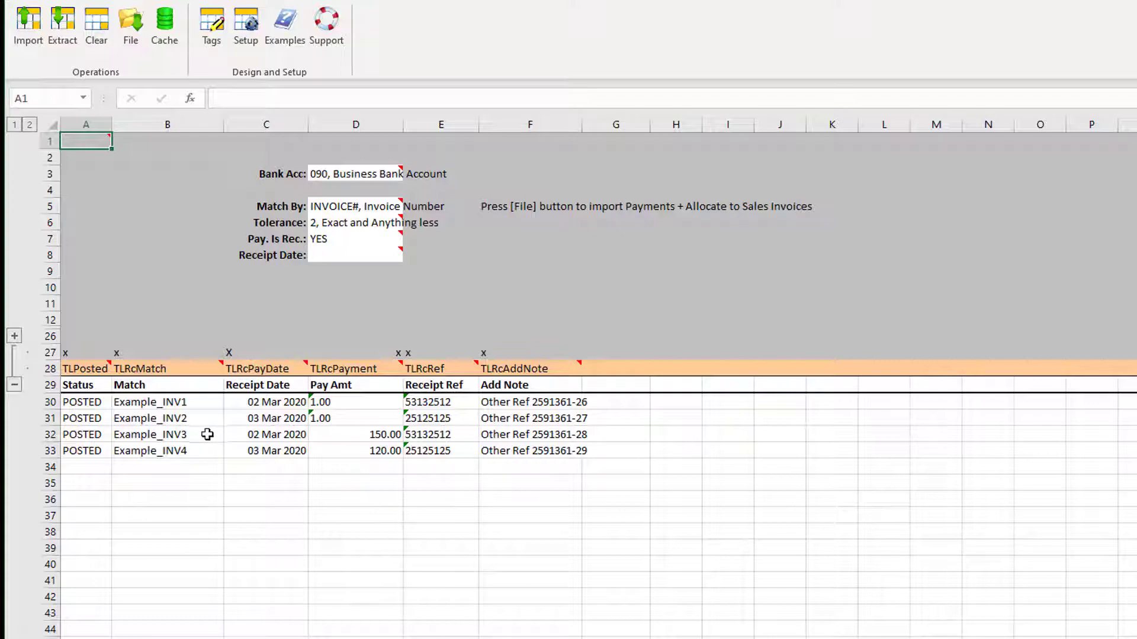
pyautogui.click(160, 402)
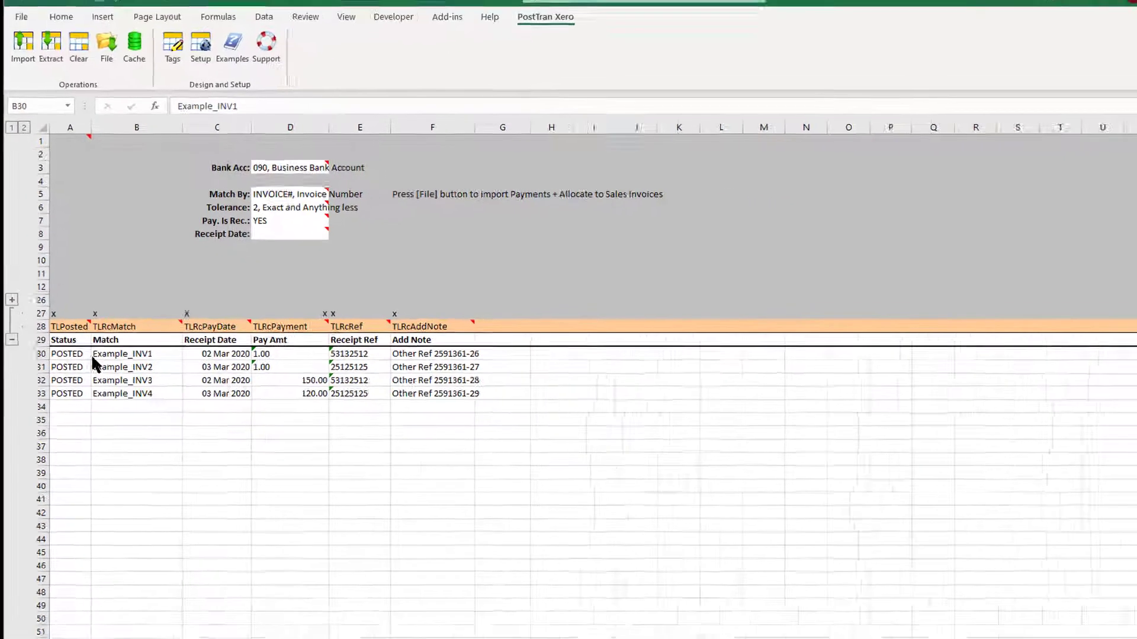
# - Open the Example_INV4 invoice from Xero's Awaiting Payment list
pyautogui.hotkey('alt', 'Tab')
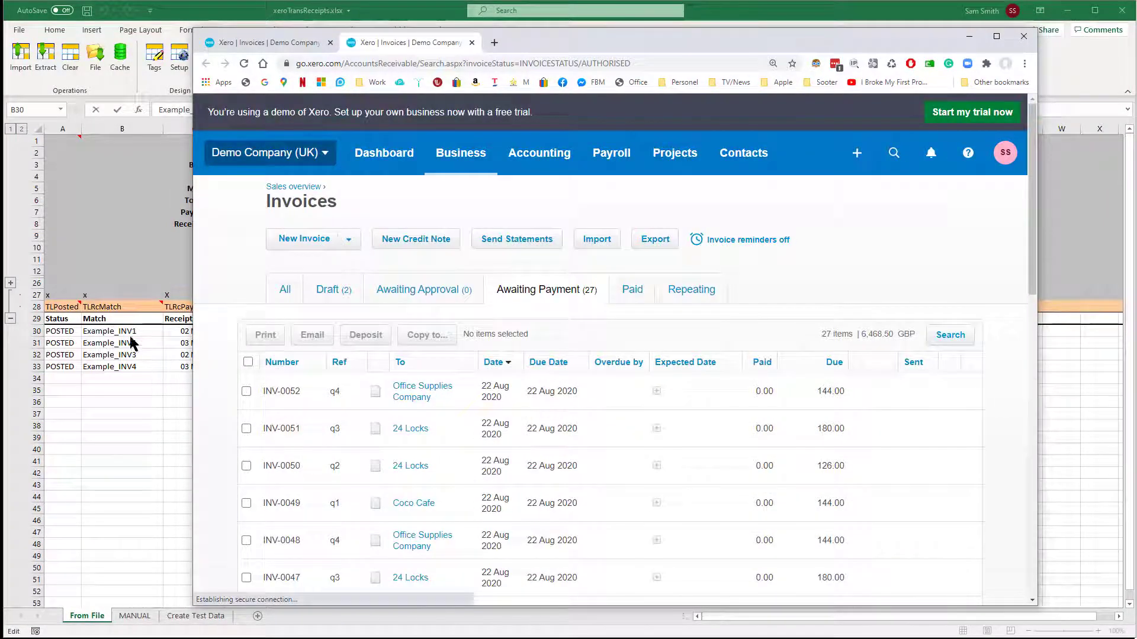
pyautogui.scroll(-12, 444, 501)
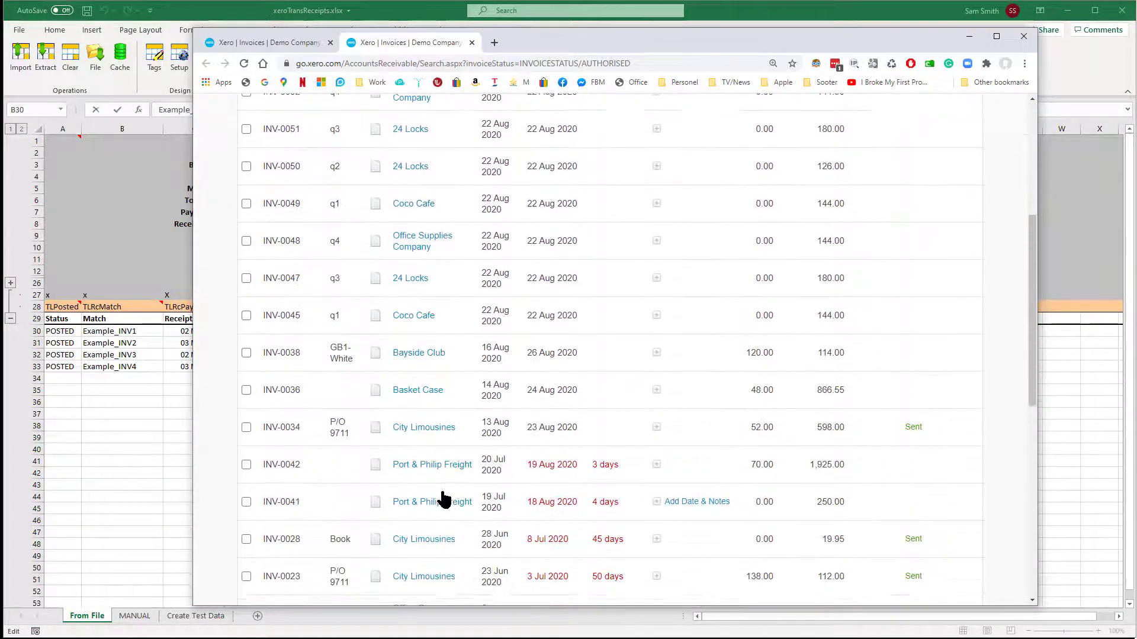
pyautogui.scroll(-1, 444, 495)
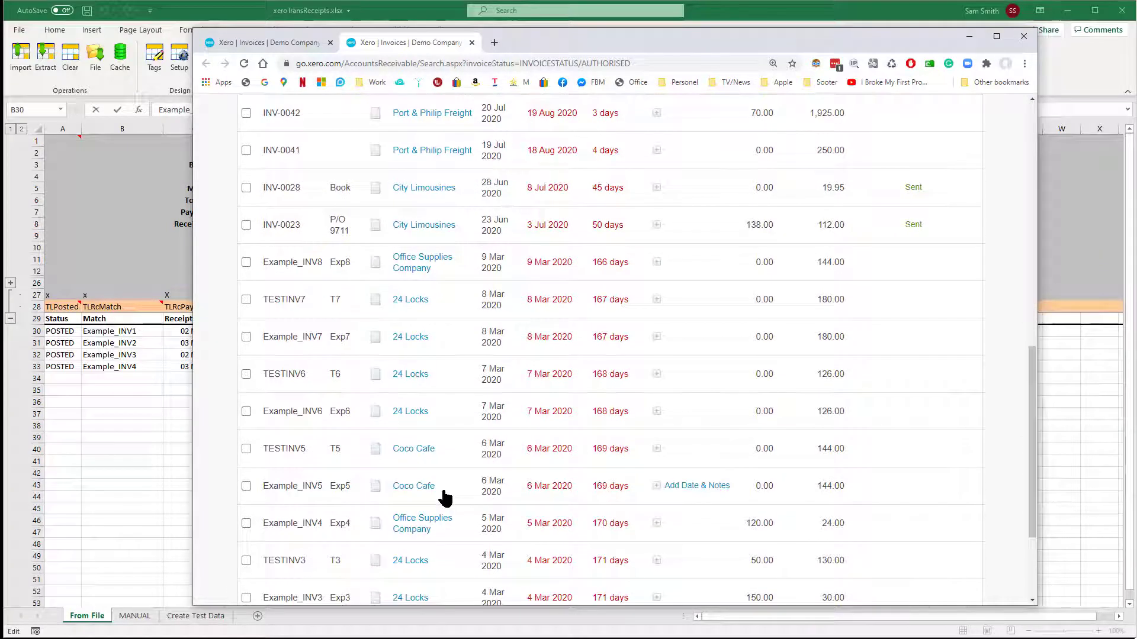
pyautogui.scroll(-2, 444, 495)
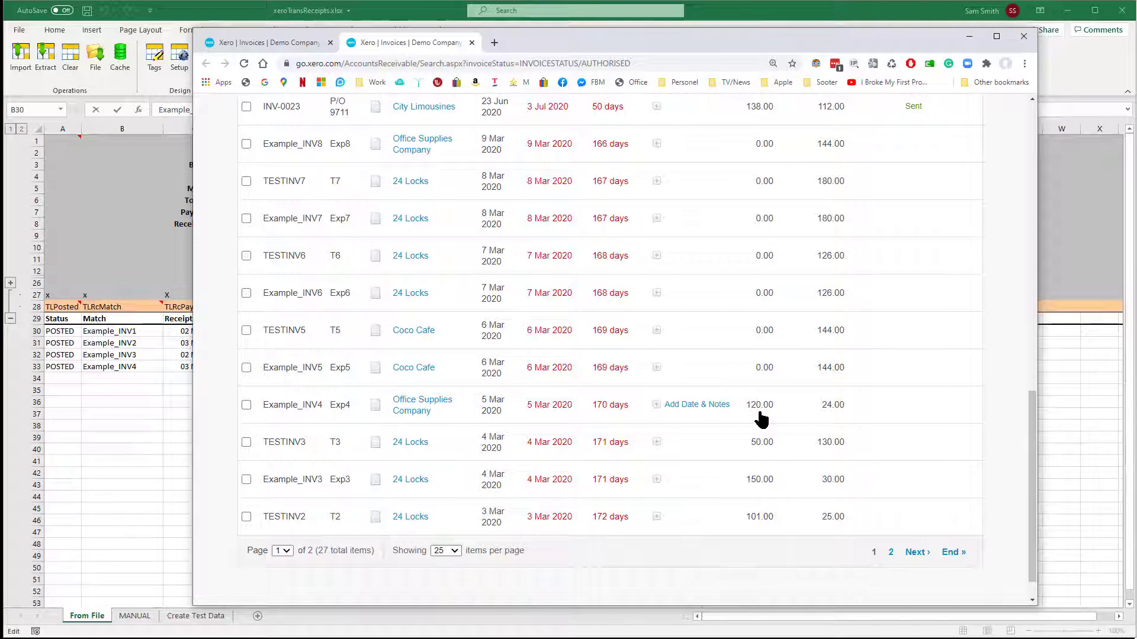
pyautogui.click(303, 415)
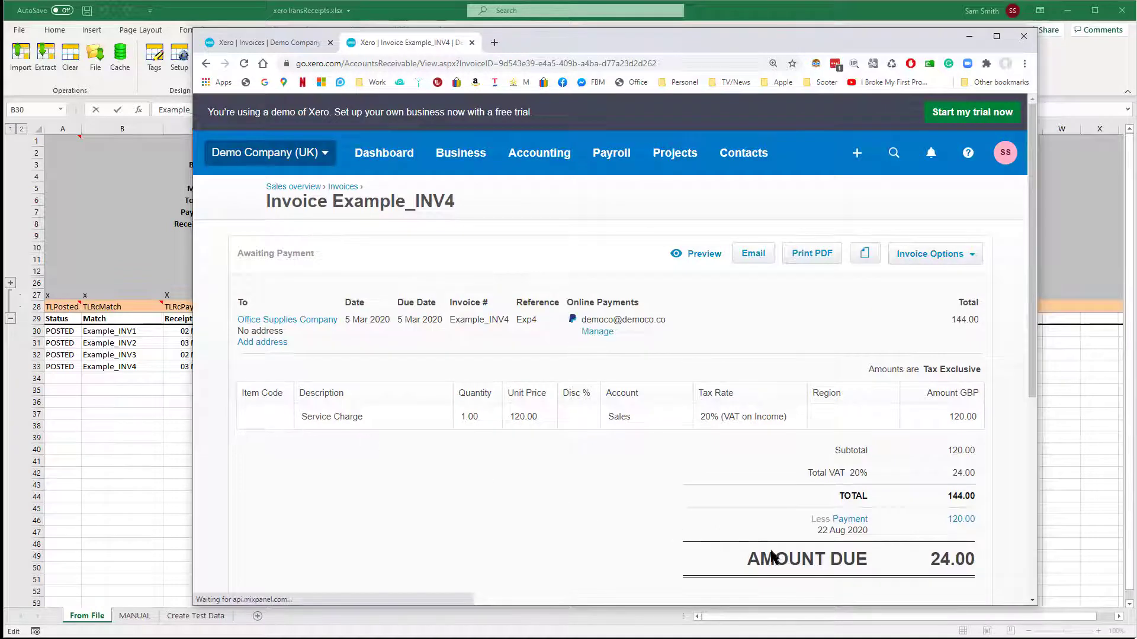
# - Compare the 120.00 payment in Excel cell D33 against the Xero invoice showing 24.00 due
pyautogui.hotkey('alt', 'Tab')
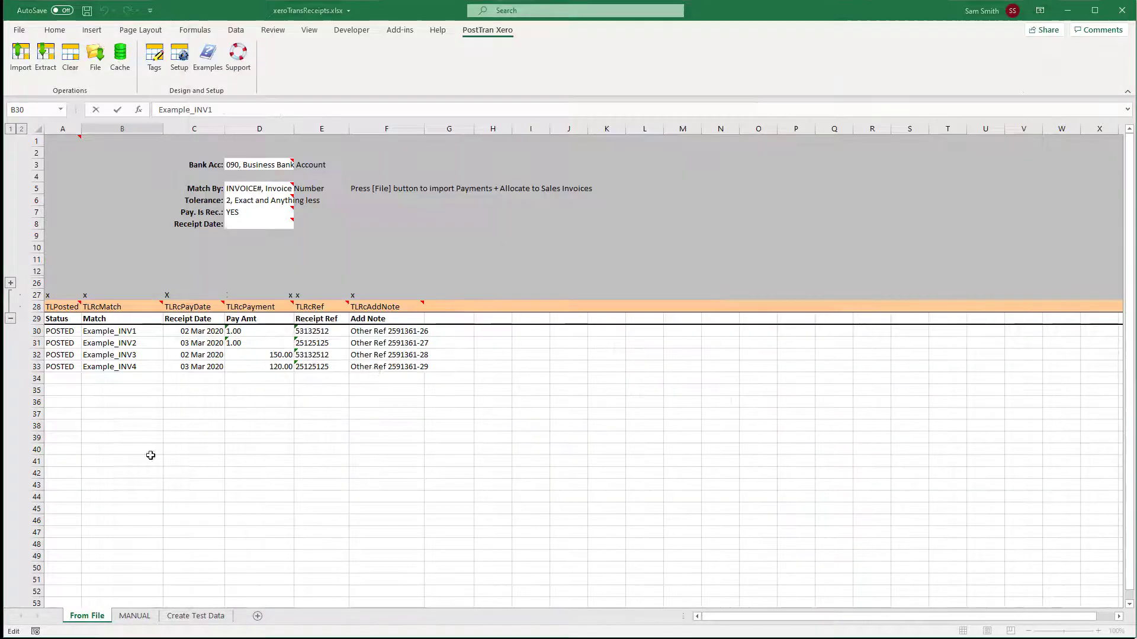
pyautogui.click(270, 369)
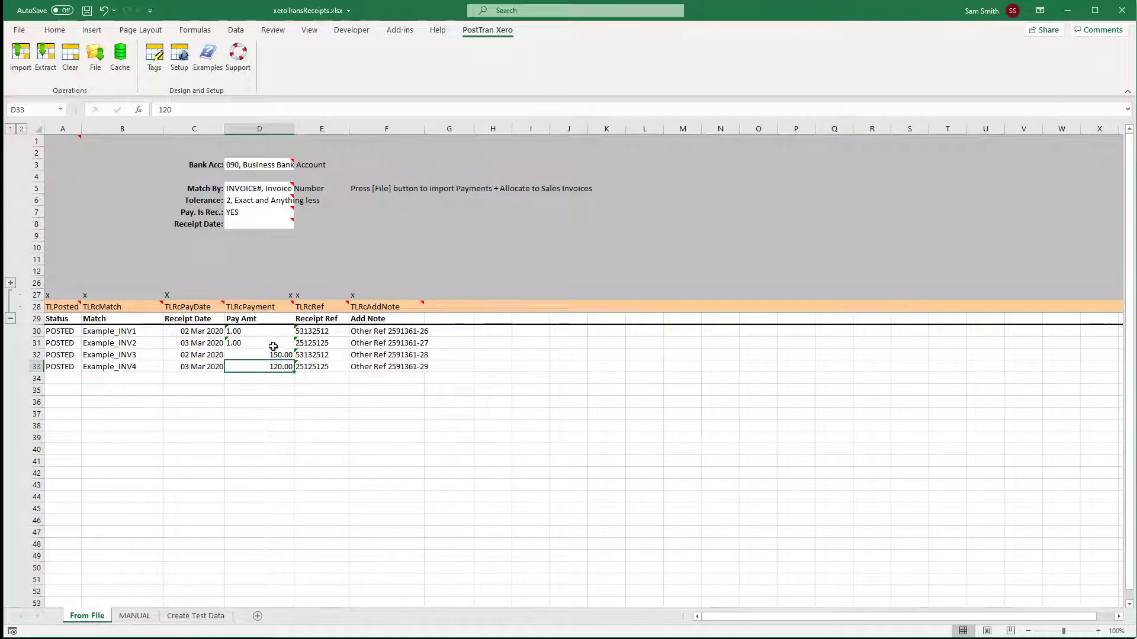
pyautogui.hotkey('alt', 'Tab')
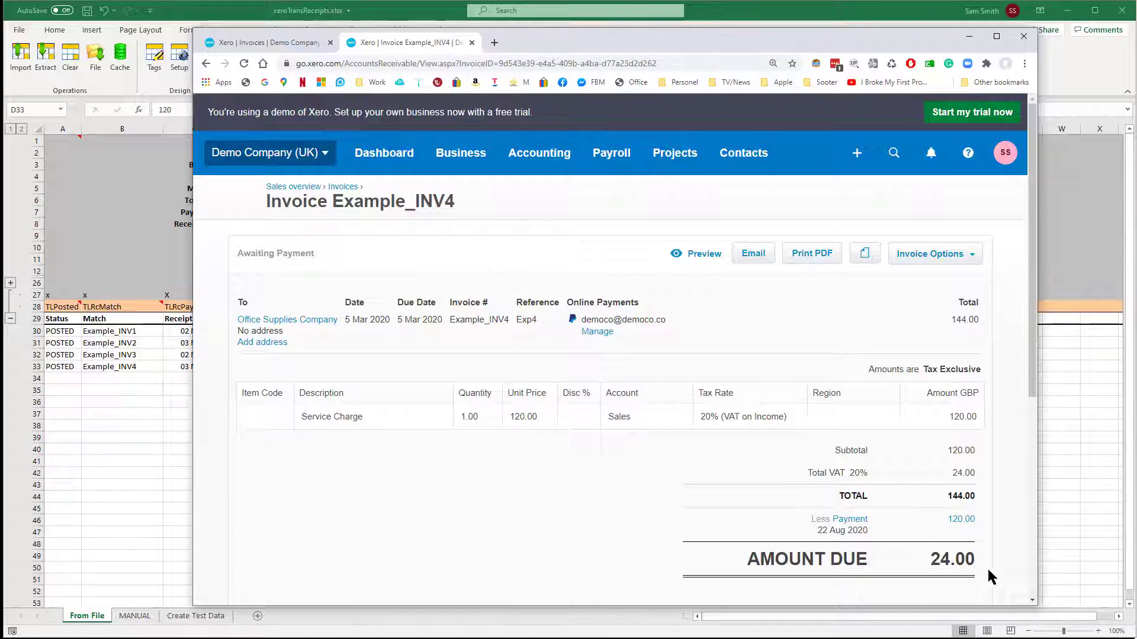
# - Open the 120.00 GBP batch deposit applied to Example_INV4 and highlight its date and reference
pyautogui.click(853, 521)
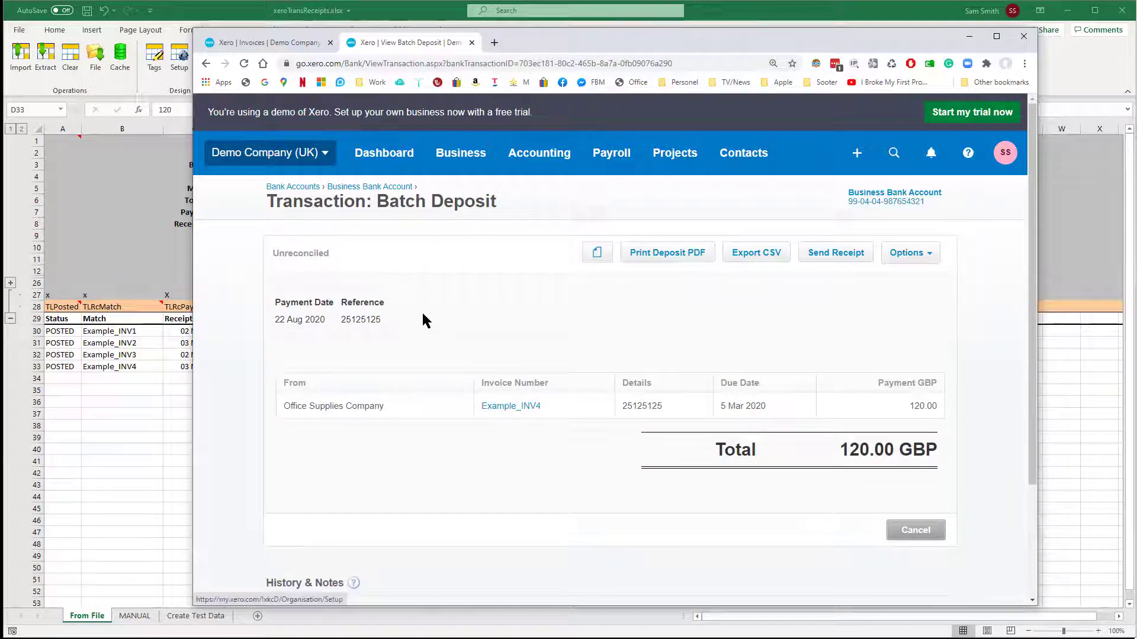
pyautogui.moveTo(274, 299); pyautogui.dragTo(380, 318)
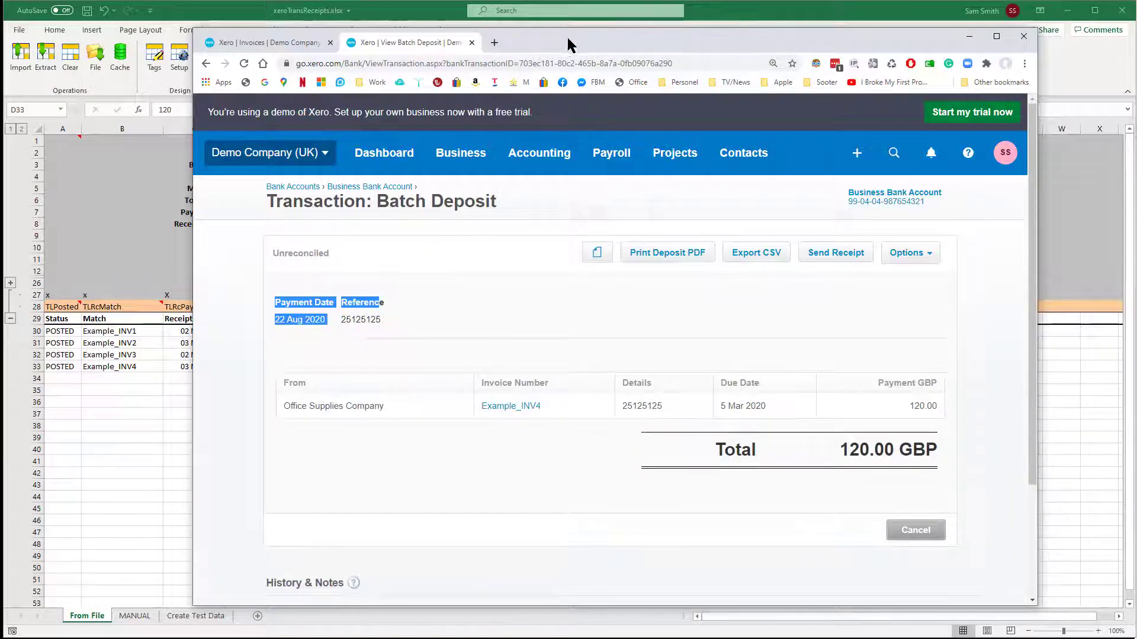
pyautogui.moveTo(567, 42); pyautogui.dragTo(753, 36)
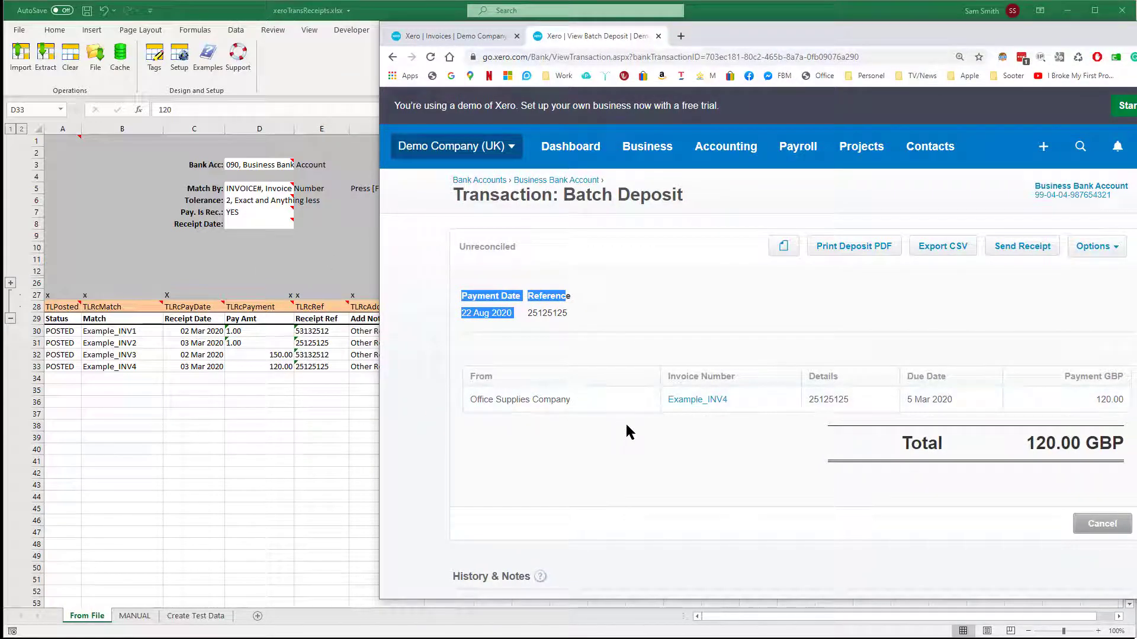
# - Show the deposit's history note Other Ref 2591361-29, then return to the Excel sheet
pyautogui.scroll(-3, 785, 417)
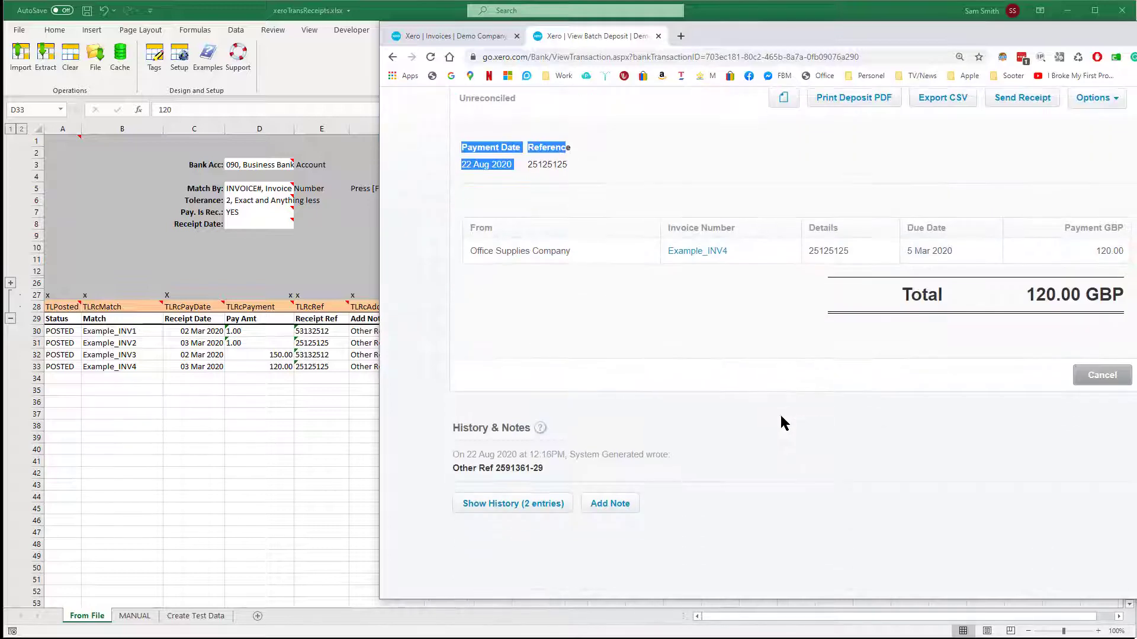
pyautogui.click(528, 506)
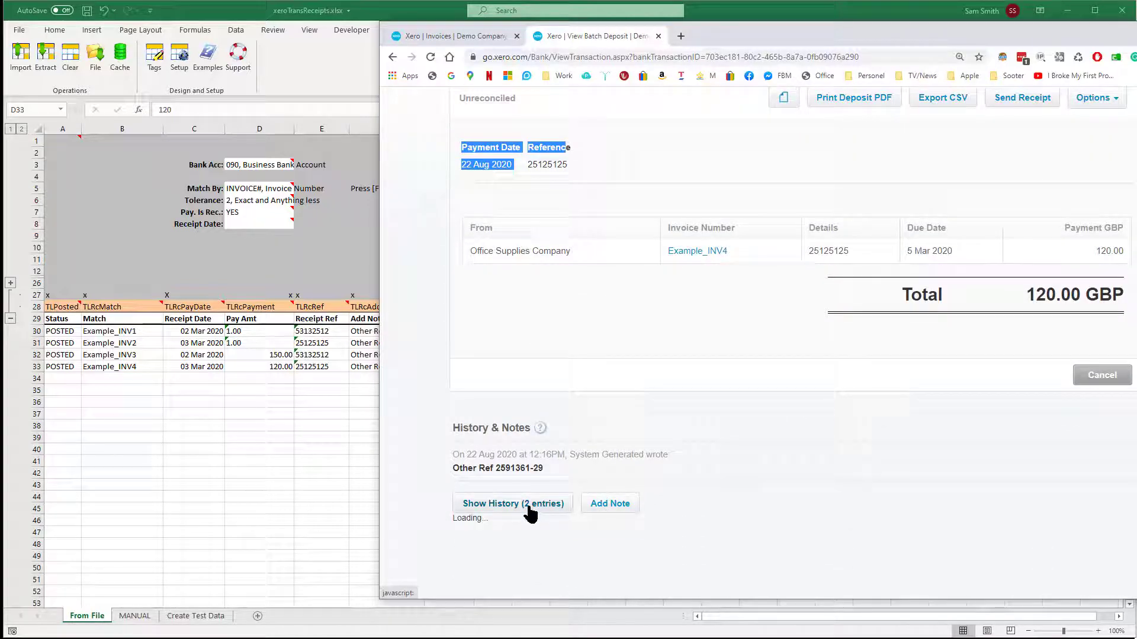
pyautogui.scroll(-2, 533, 509)
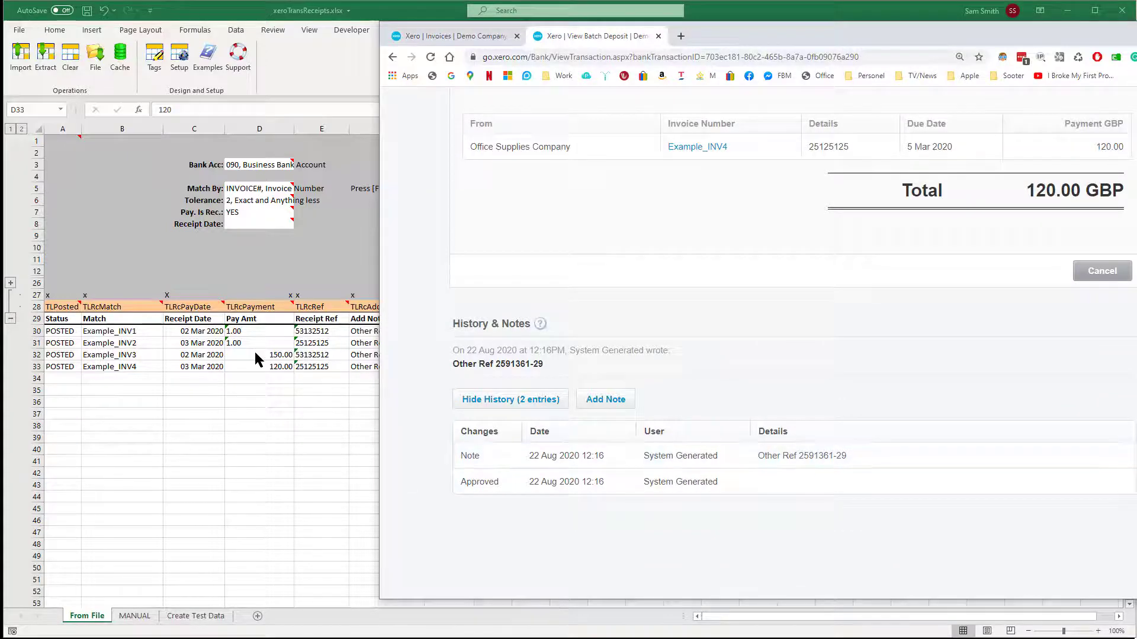
pyautogui.click(261, 367)
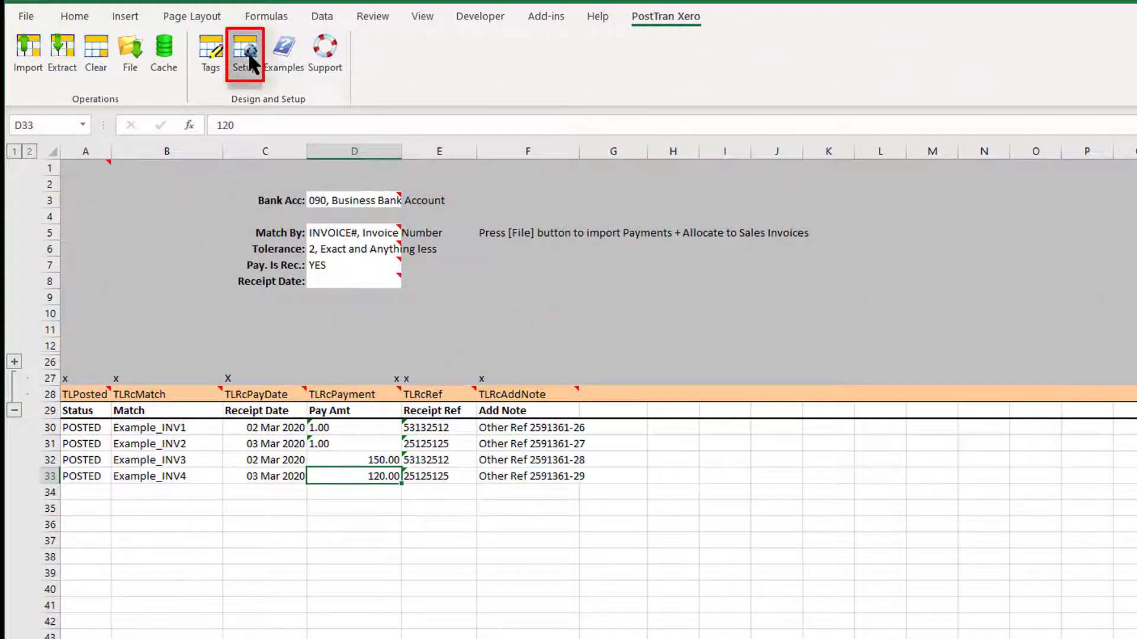
# - Open PostTran setup's Switches tab and point out the show summary before posting option
pyautogui.click(248, 51)
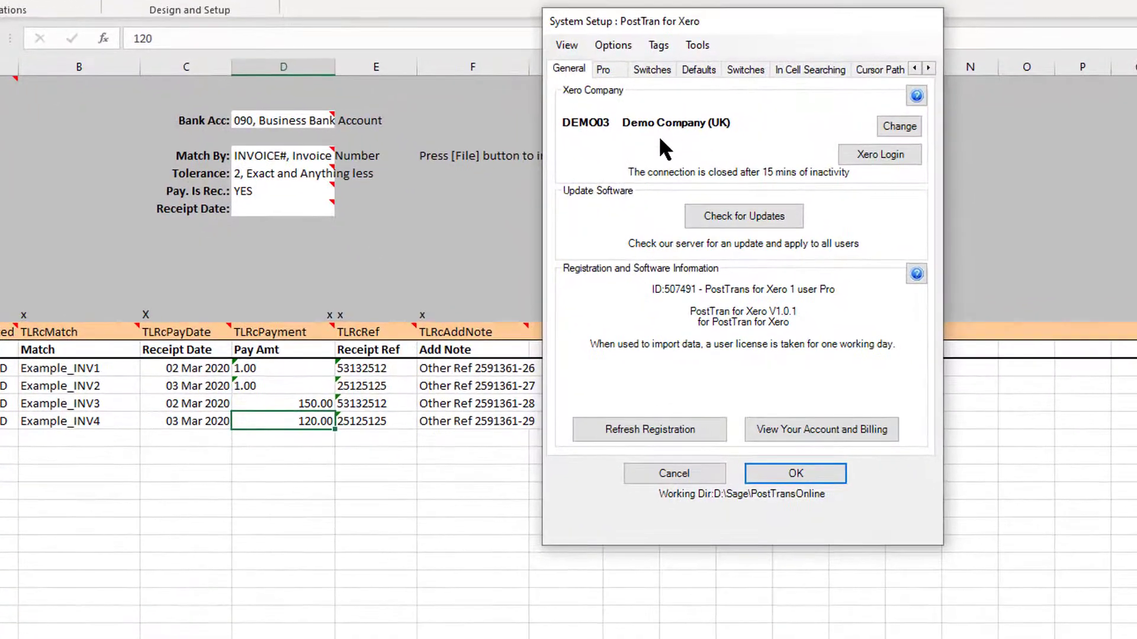
pyautogui.click(655, 70)
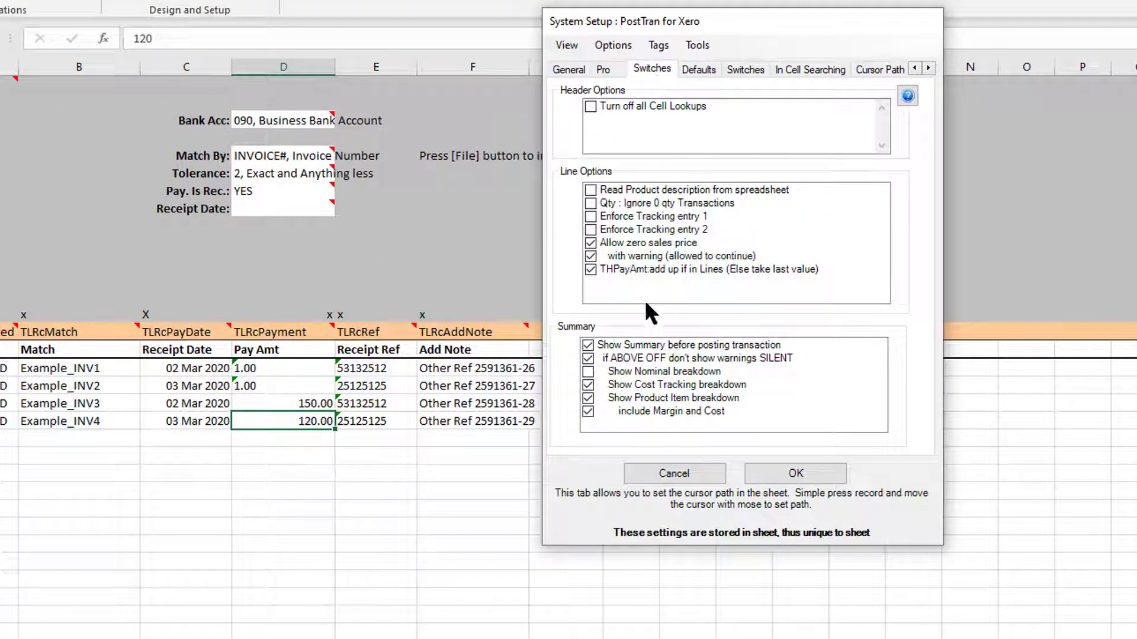
pyautogui.click(588, 344)
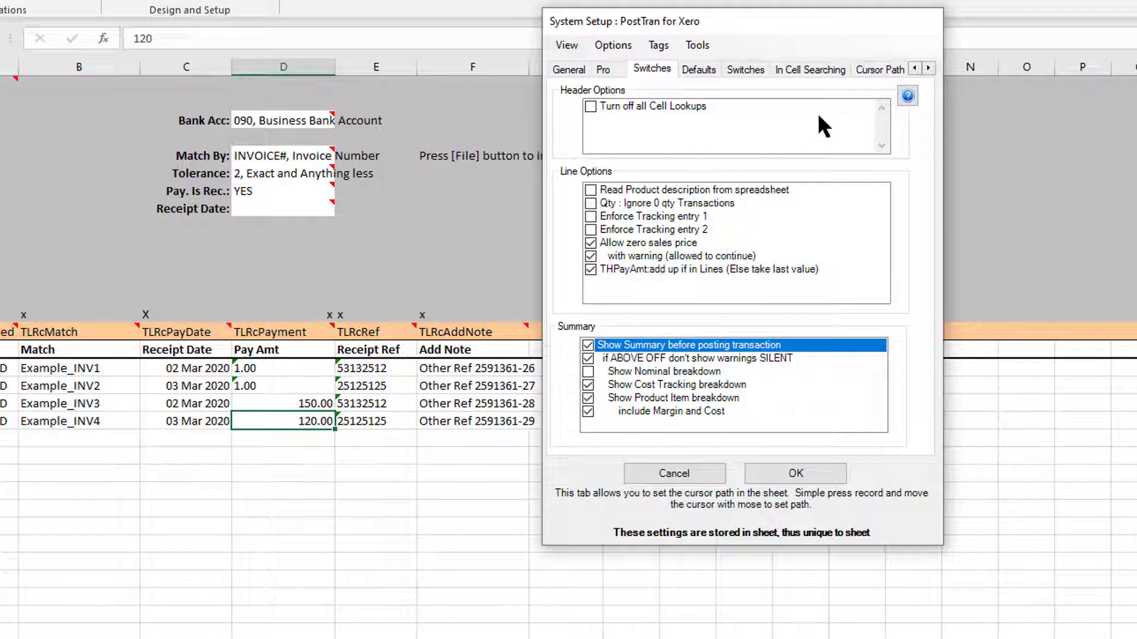
# - Show the Import File settings page, set to import files into column b
pyautogui.click(926, 67)
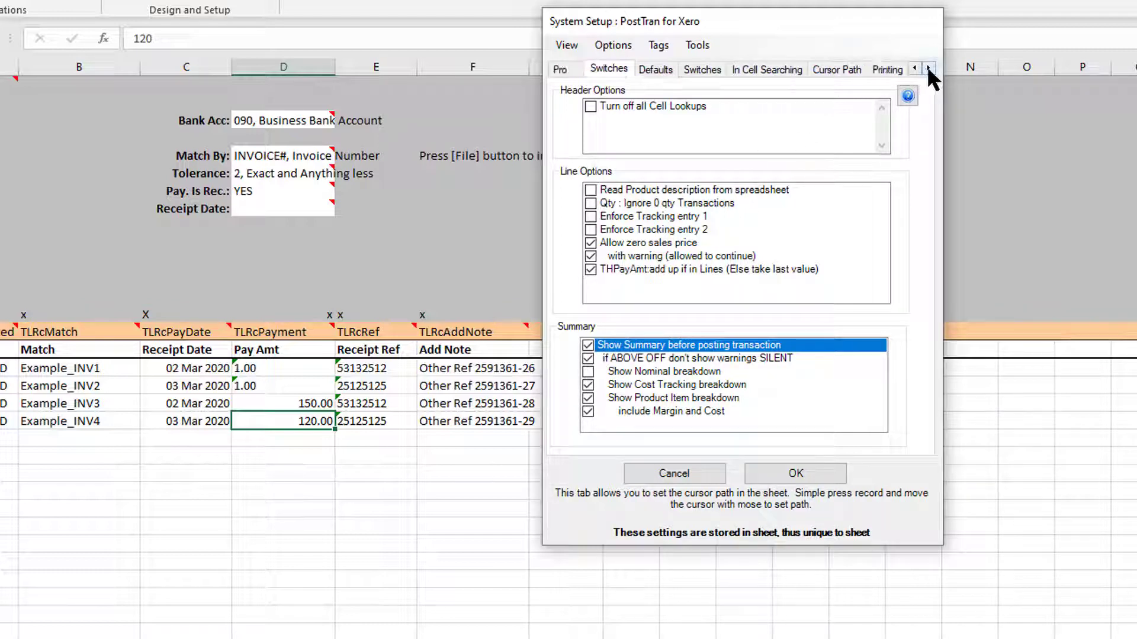
pyautogui.click(926, 67)
pyautogui.click(926, 67)
pyautogui.click(926, 67)
pyautogui.click(800, 70)
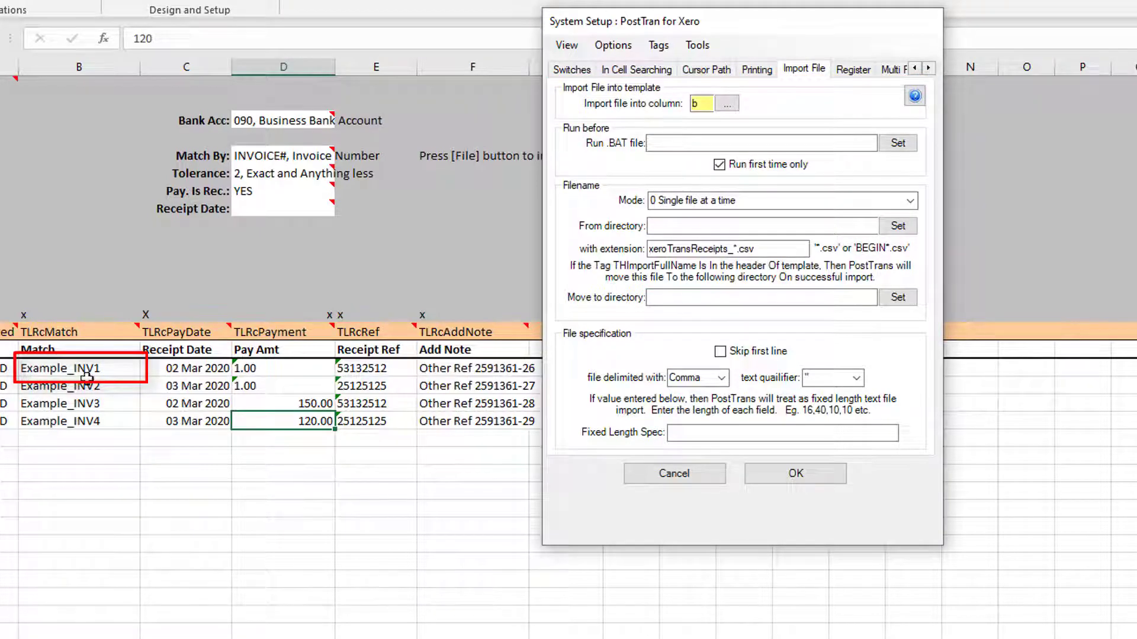
pyautogui.click(735, 204)
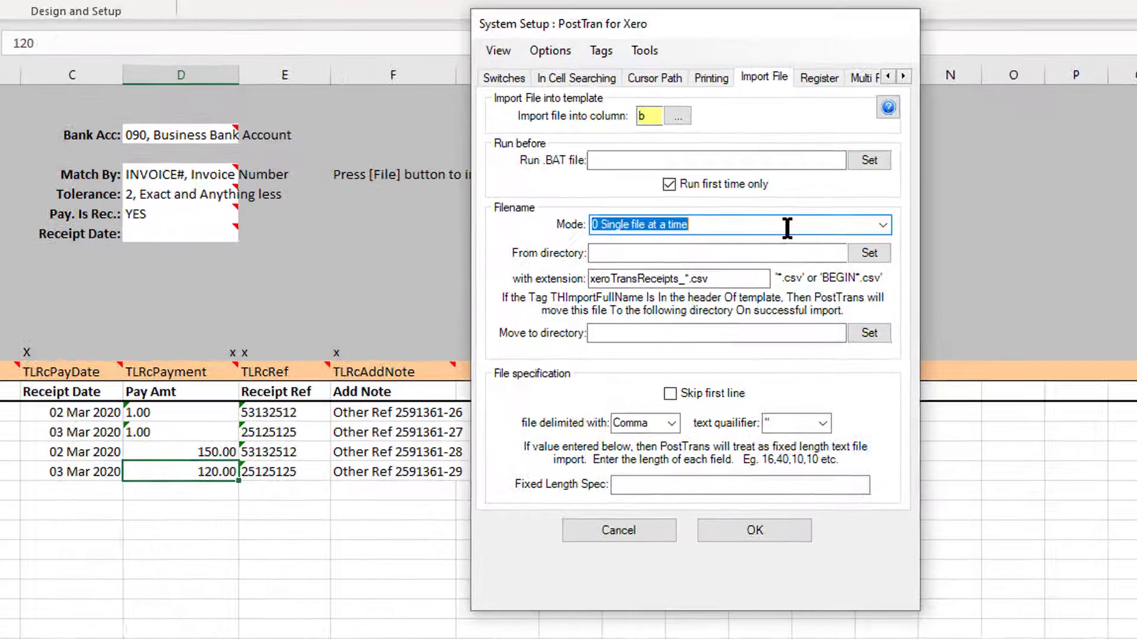
pyautogui.click(882, 225)
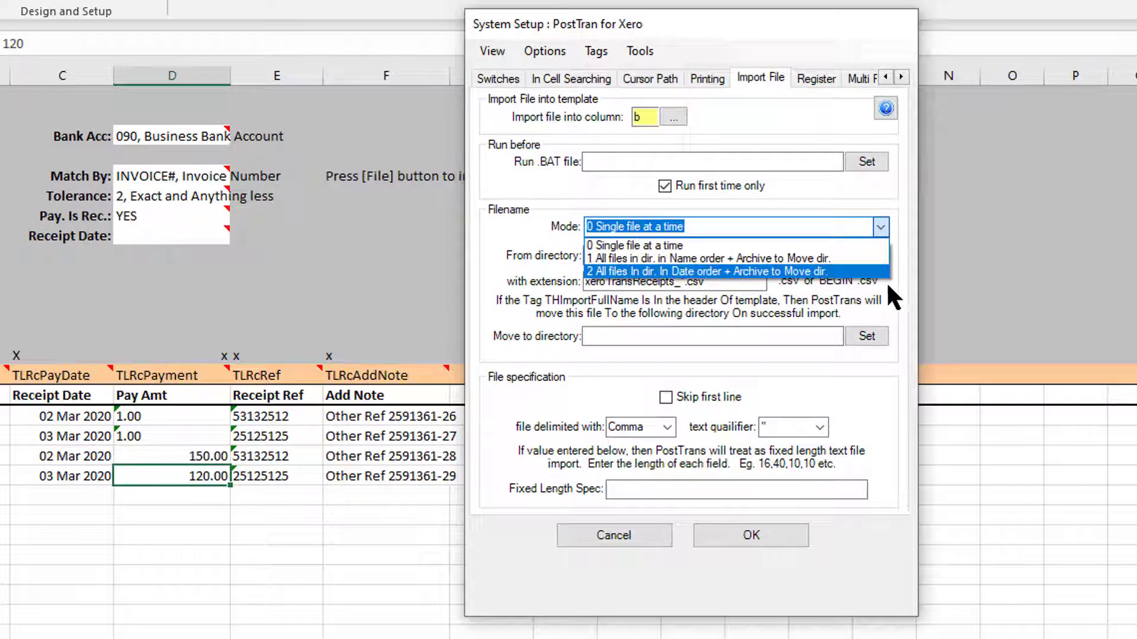
pyautogui.click(885, 302)
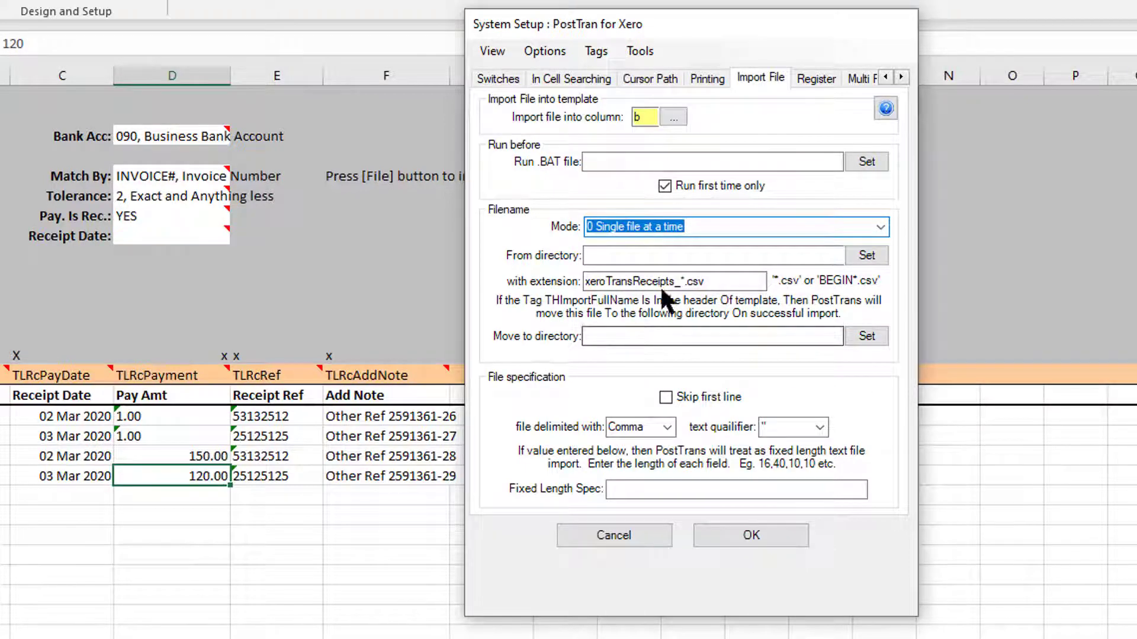
pyautogui.moveTo(719, 282); pyautogui.dragTo(586, 287)
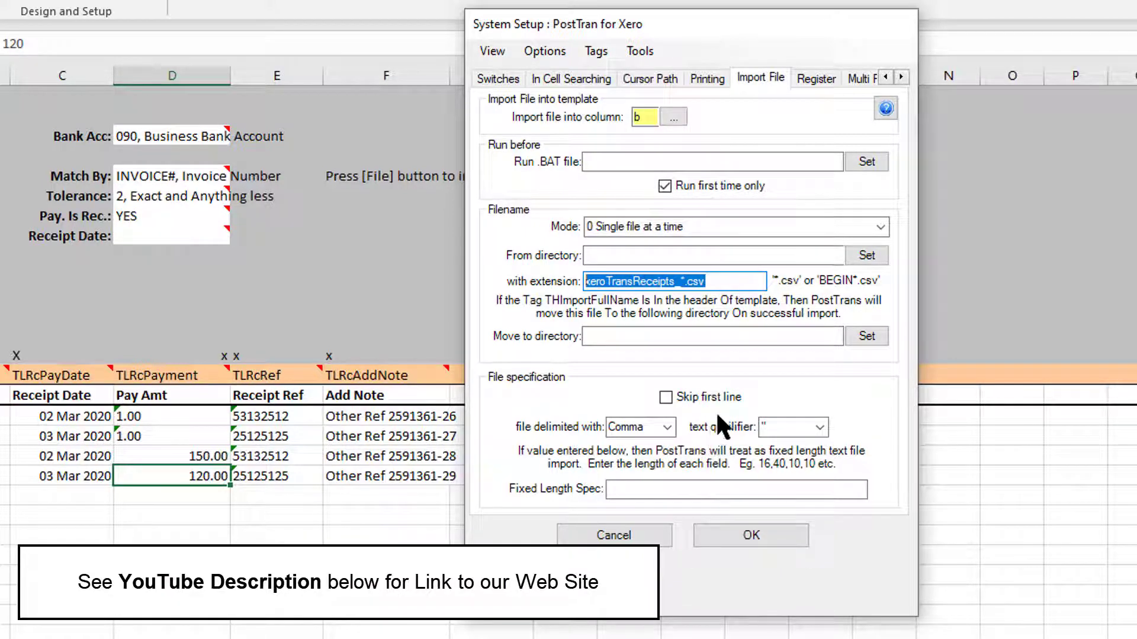
pyautogui.click(669, 397)
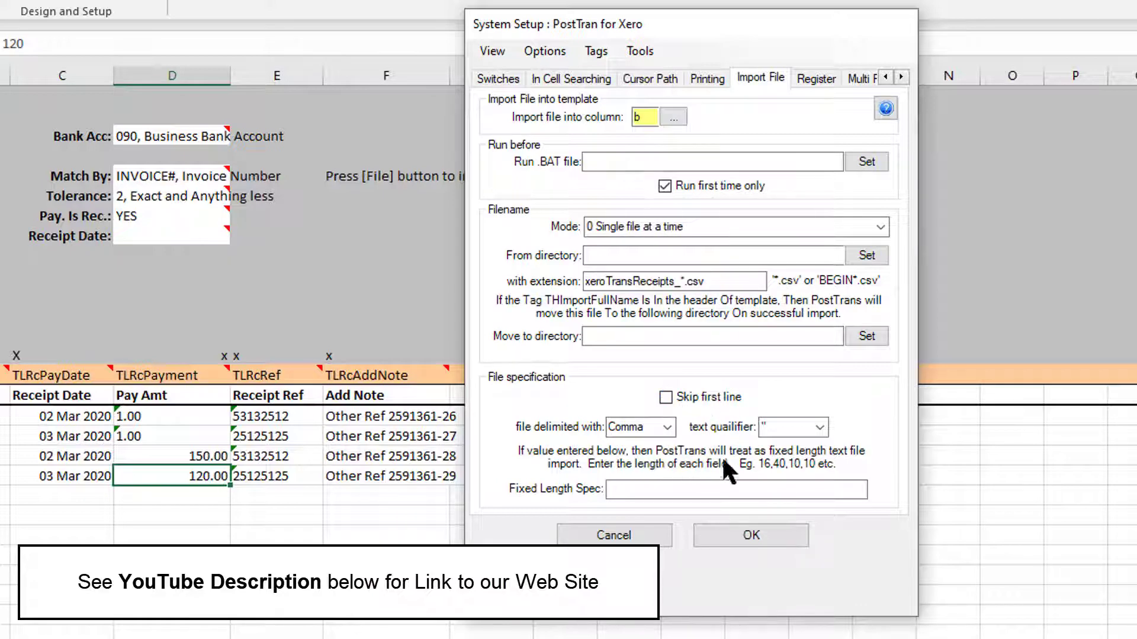
pyautogui.click(667, 427)
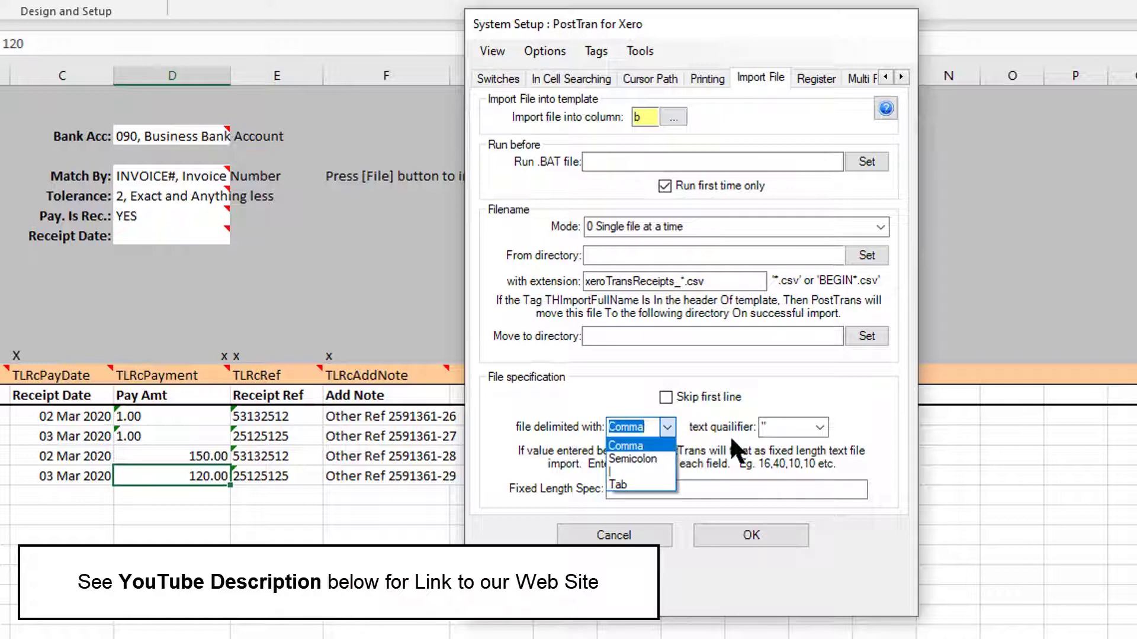
pyautogui.click(817, 424)
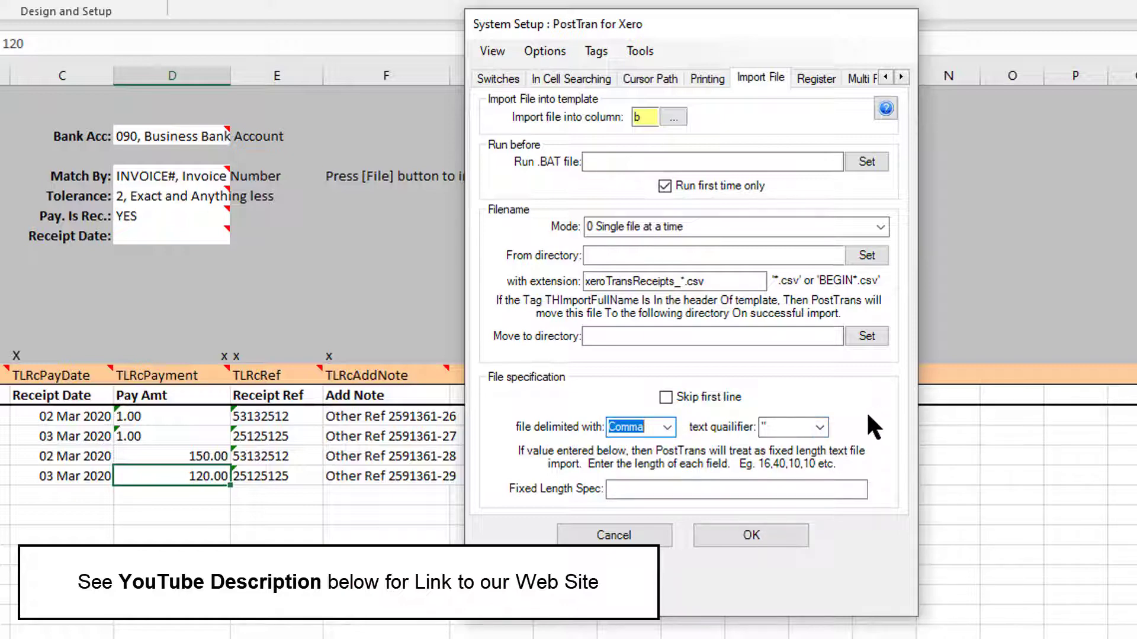